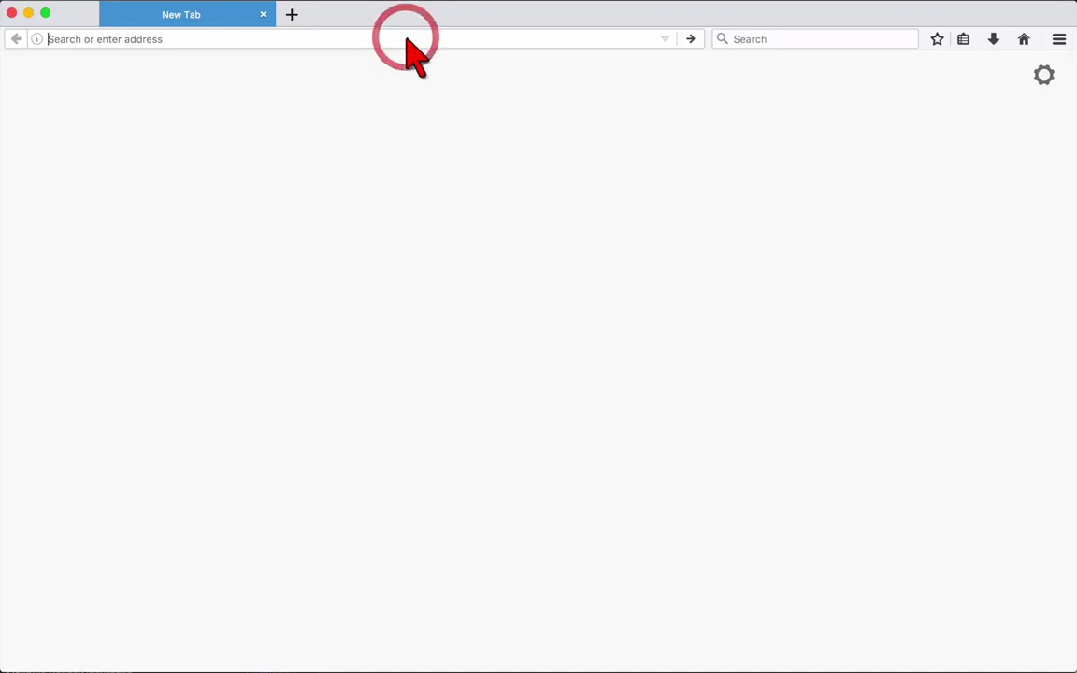
# Enter openfoodnetwork.org.uk in the Firefox address bar.
pyautogui.write('ope')
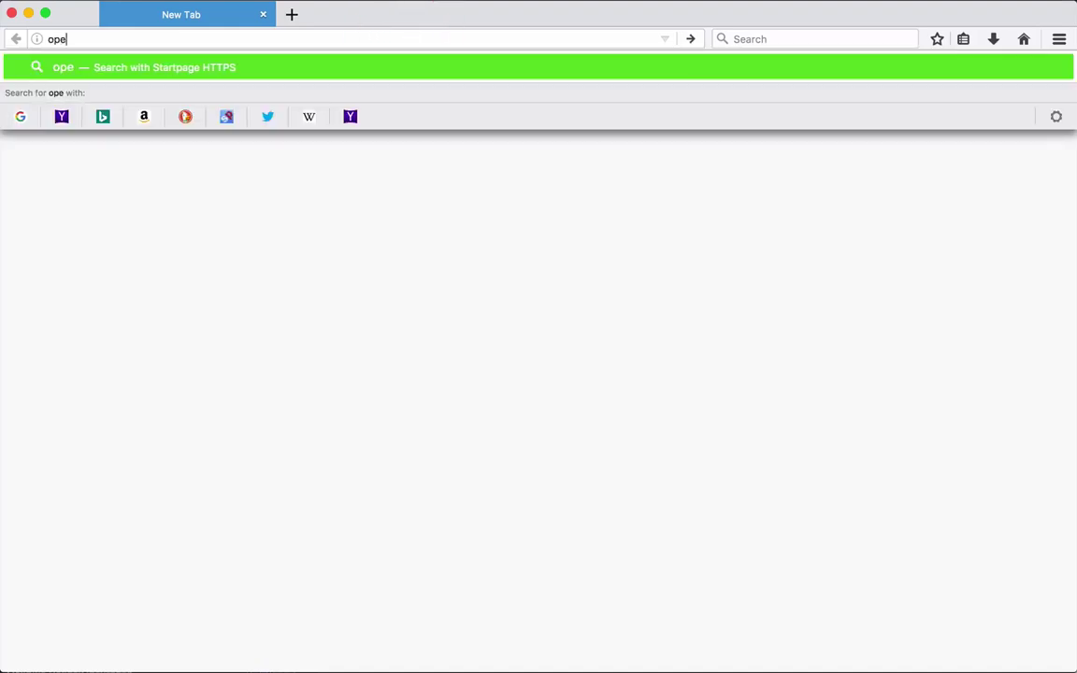
pyautogui.write('nfoodnet')
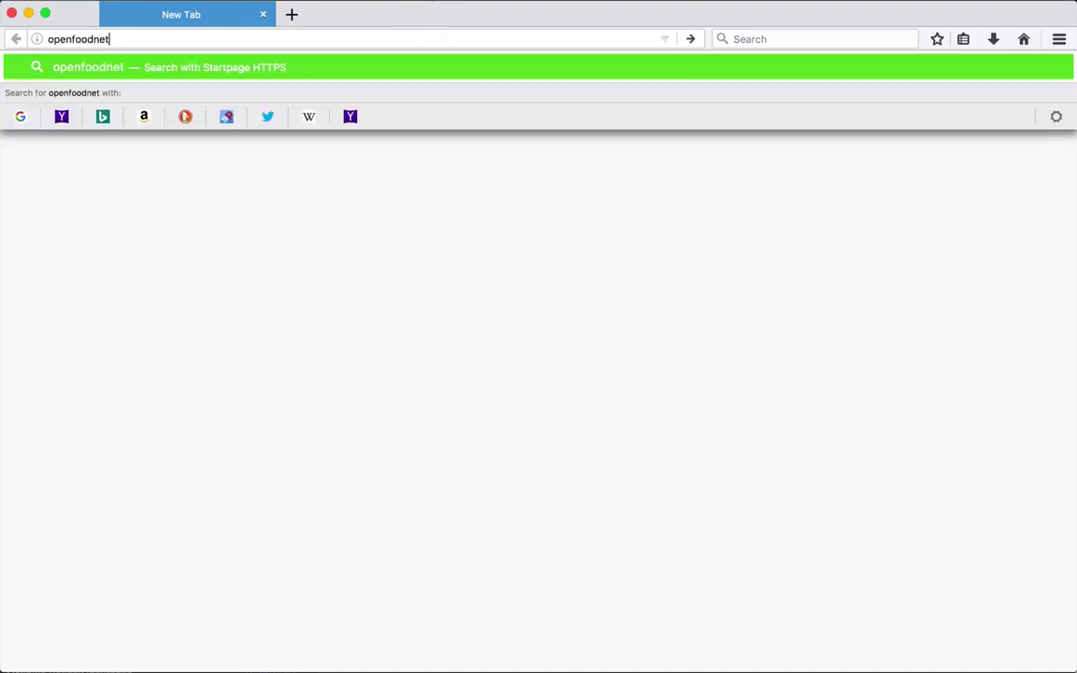
pyautogui.write('work.org.u')
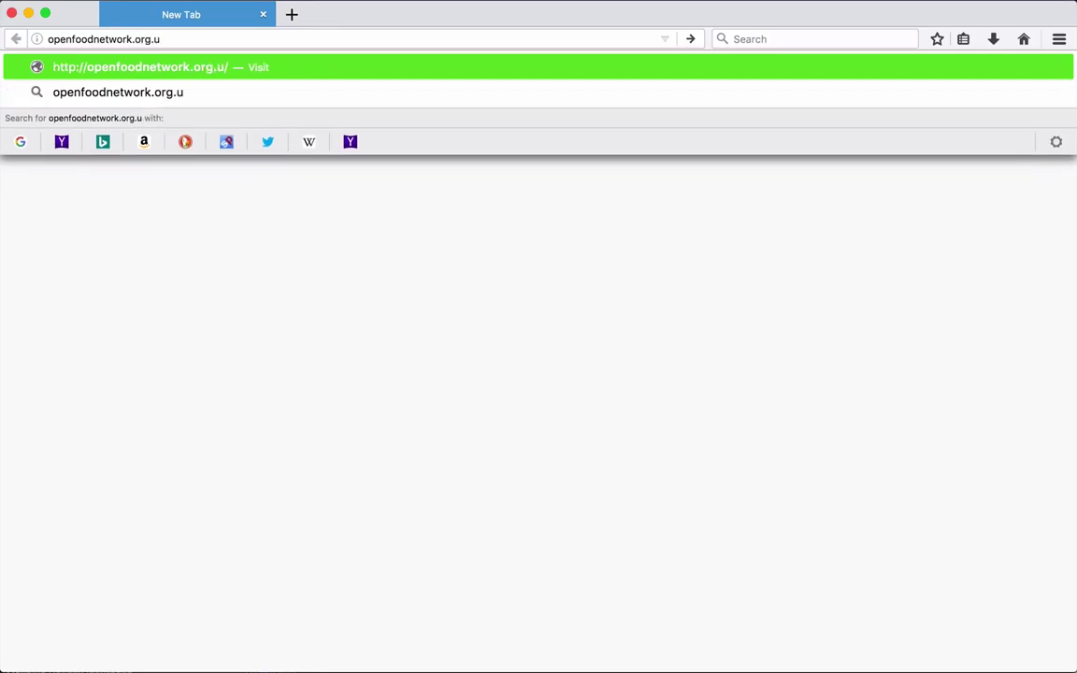
pyautogui.write('k')
# Load the site, open seller registration in a new tab, and enter an email and password.
pyautogui.press('Return')
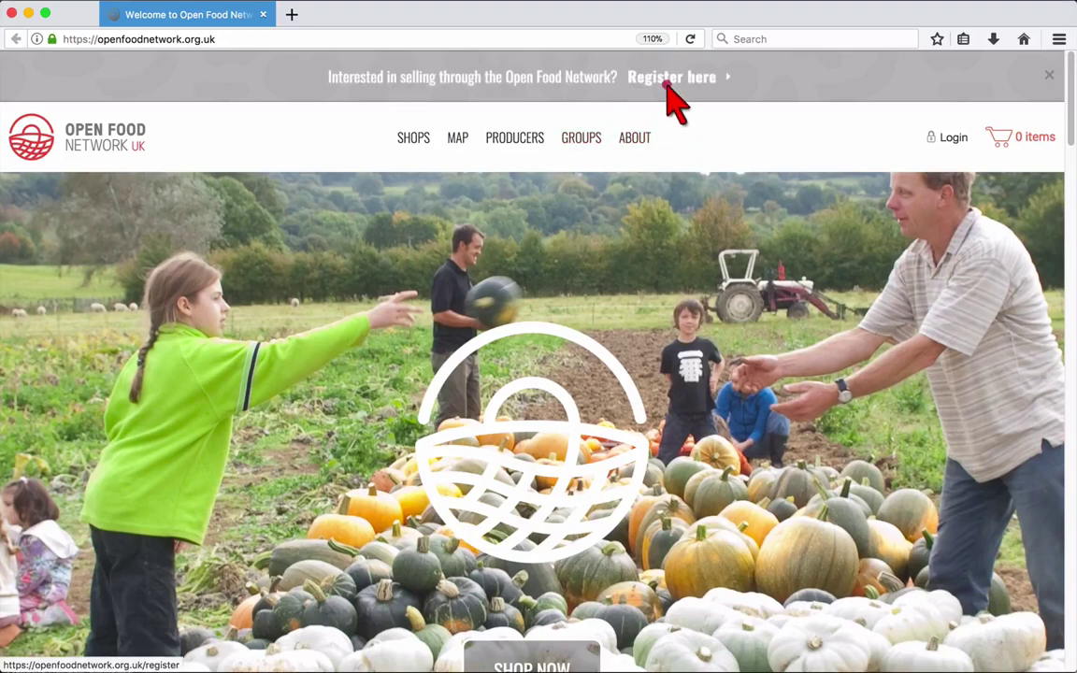
pyautogui.click(668, 81)
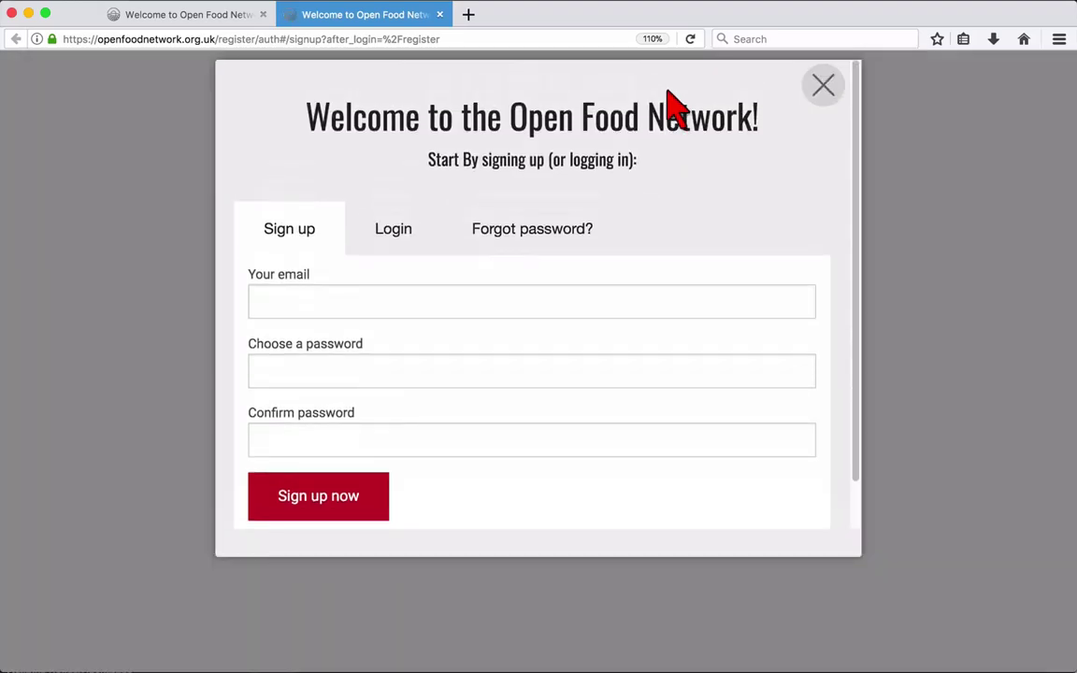
pyautogui.click(613, 302)
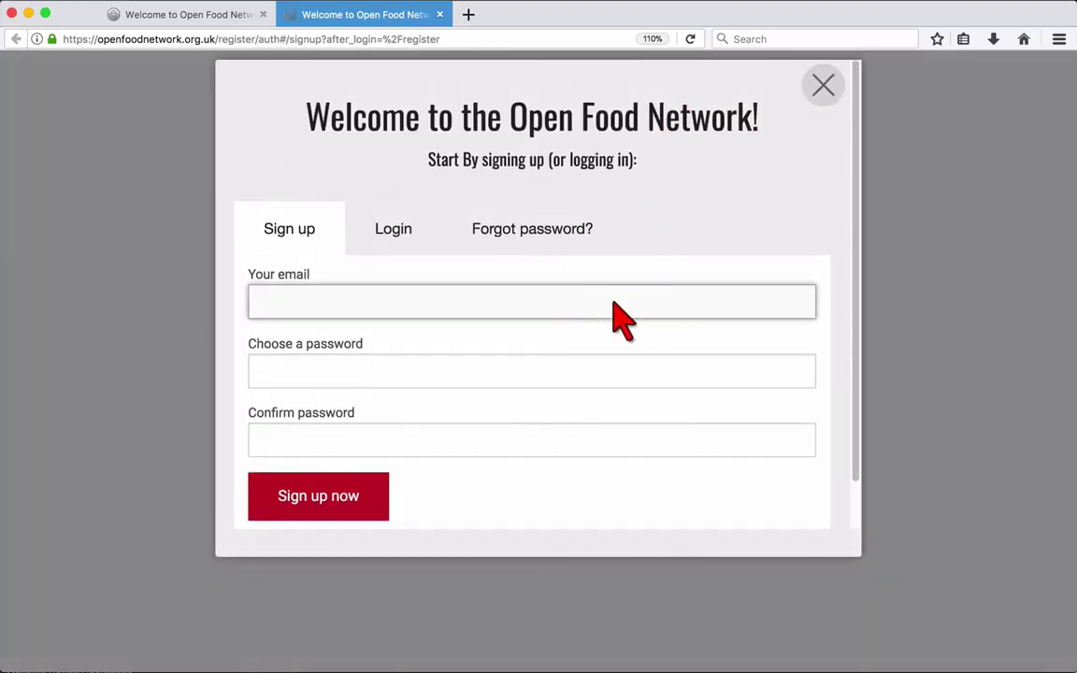
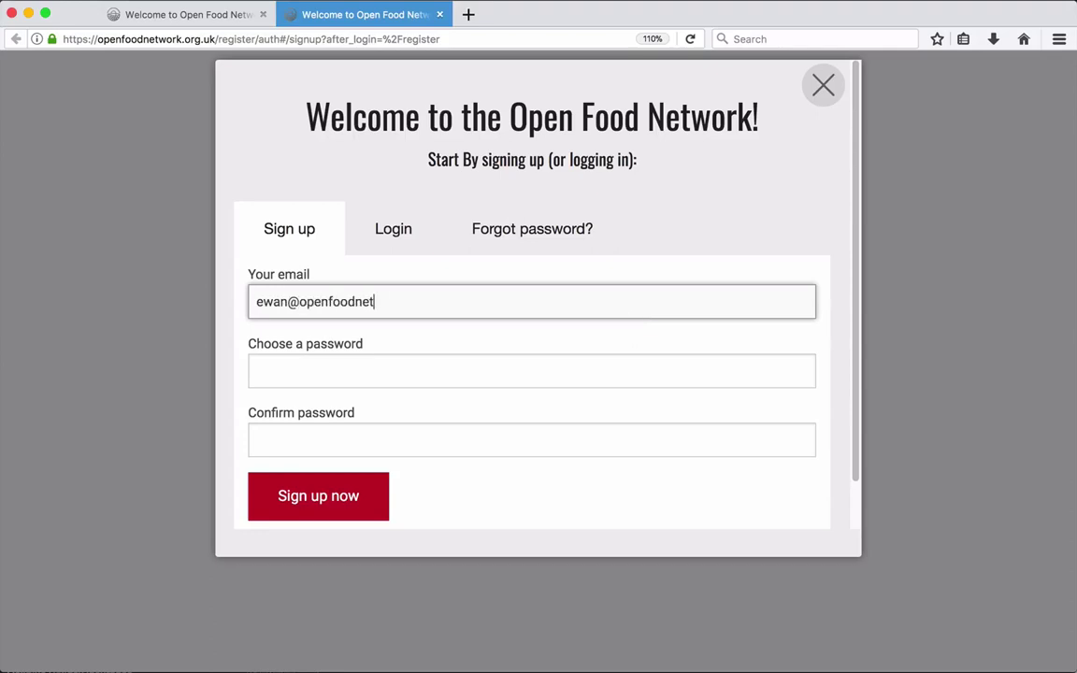
pyautogui.click(561, 372)
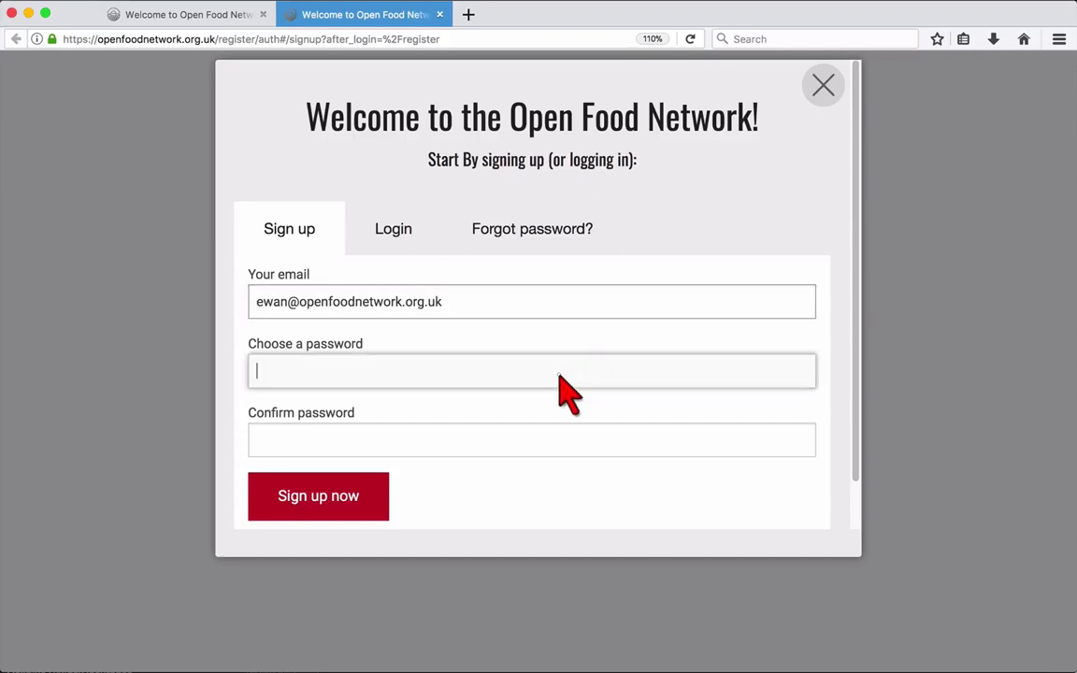
pyautogui.write('pa')
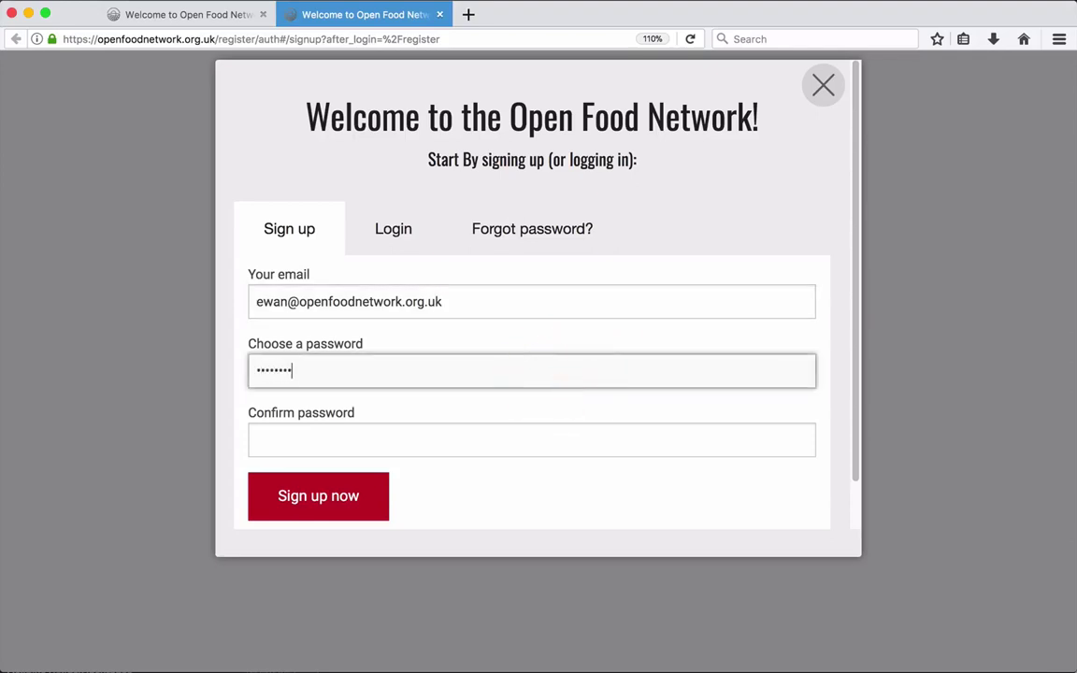
pyautogui.click(521, 450)
# Confirm the password, create the account, and agree to the Terms of Service.
pyautogui.write('password')
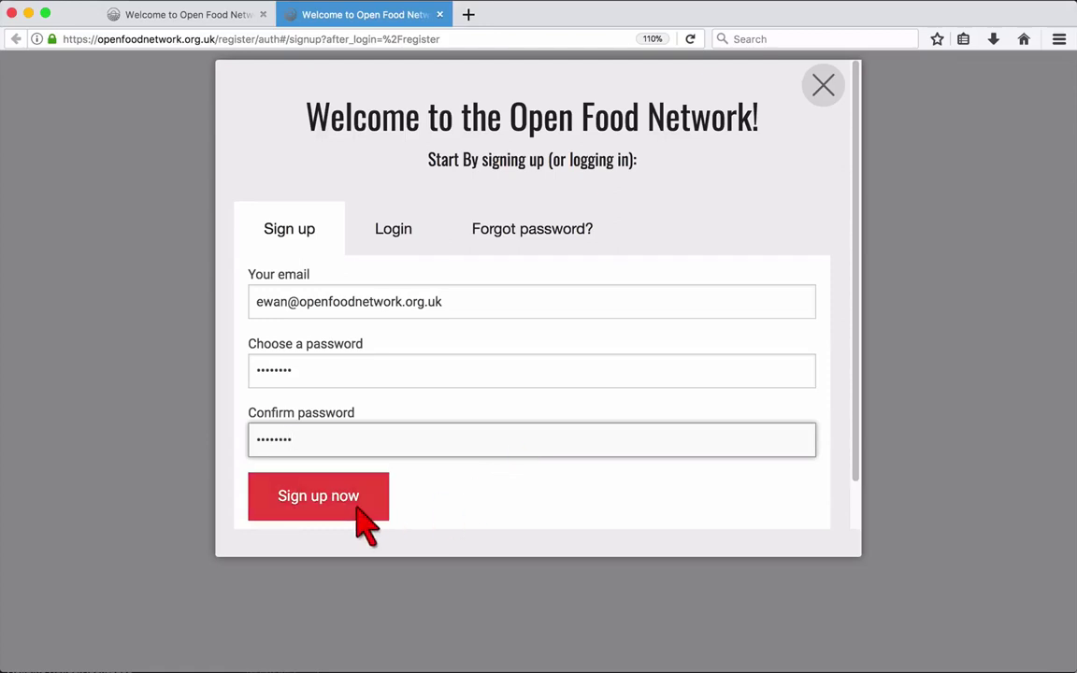
pyautogui.click(359, 510)
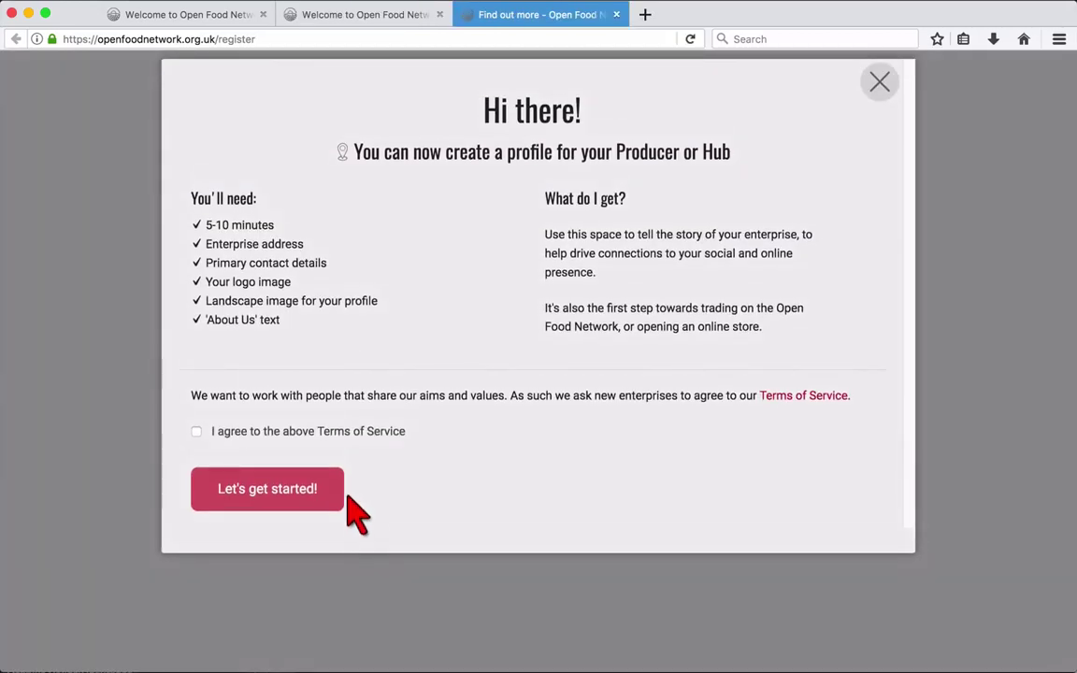
pyautogui.click(299, 436)
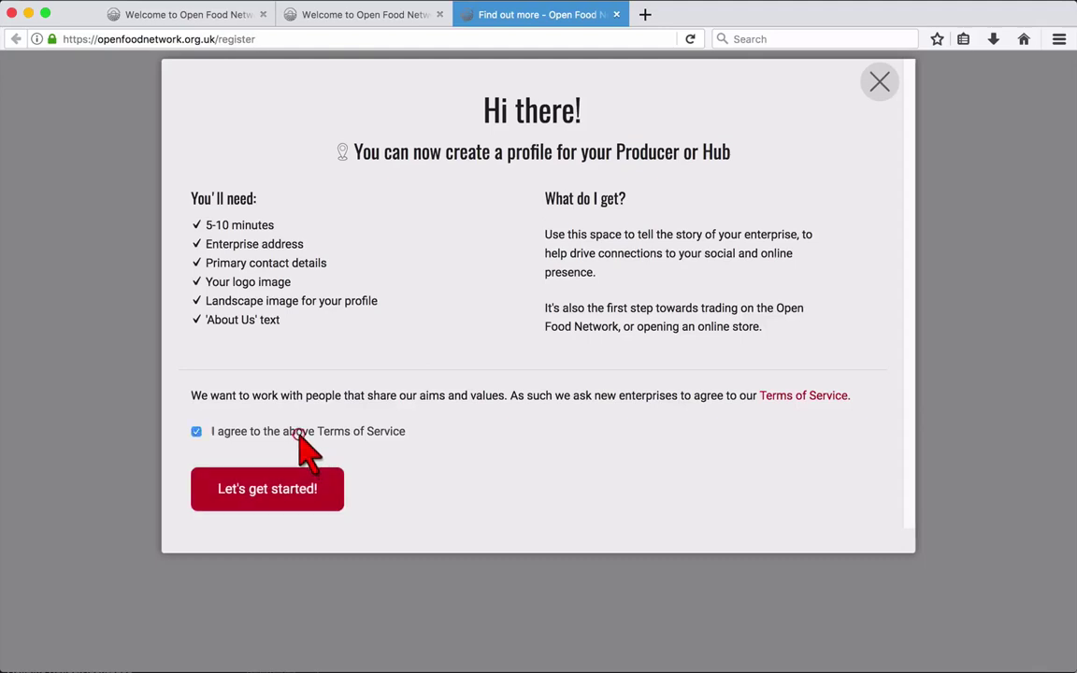
# Enter enterprise name Example Enterprise with address Burton Road, Manchester, postcode M202LW.
pyautogui.click(329, 494)
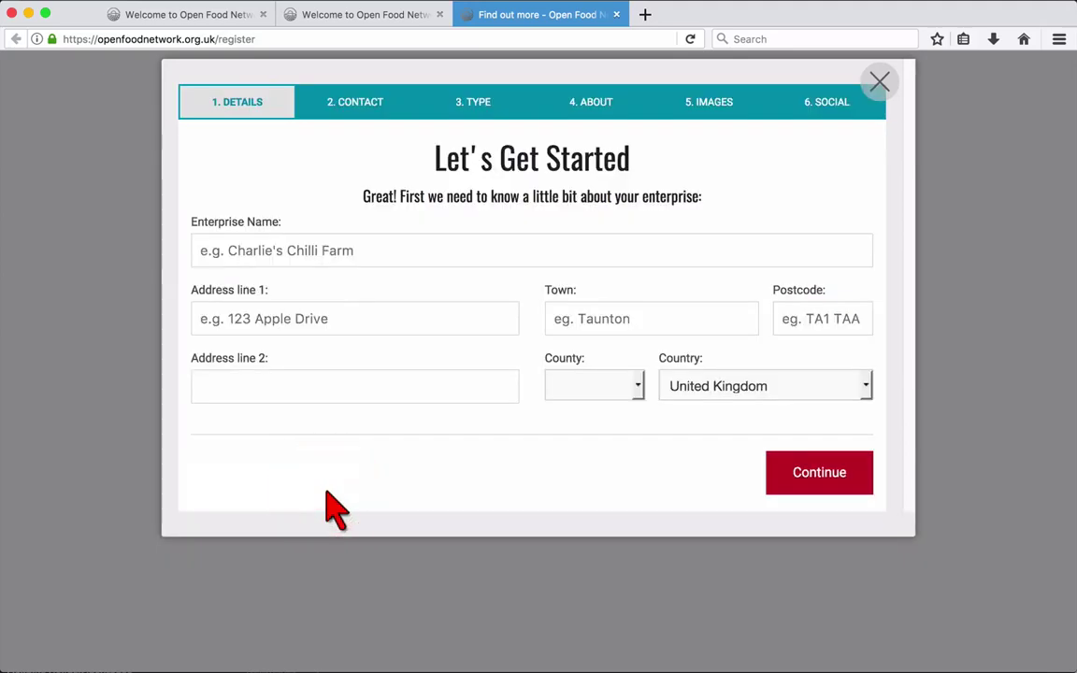
pyautogui.click(379, 256)
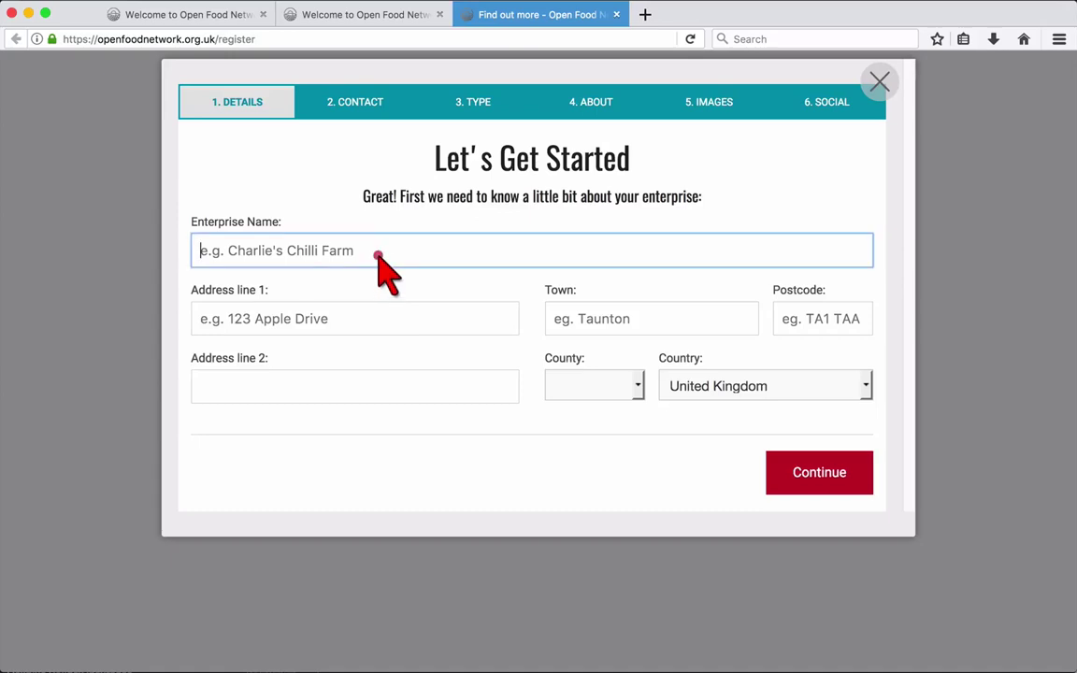
pyautogui.write('Exa')
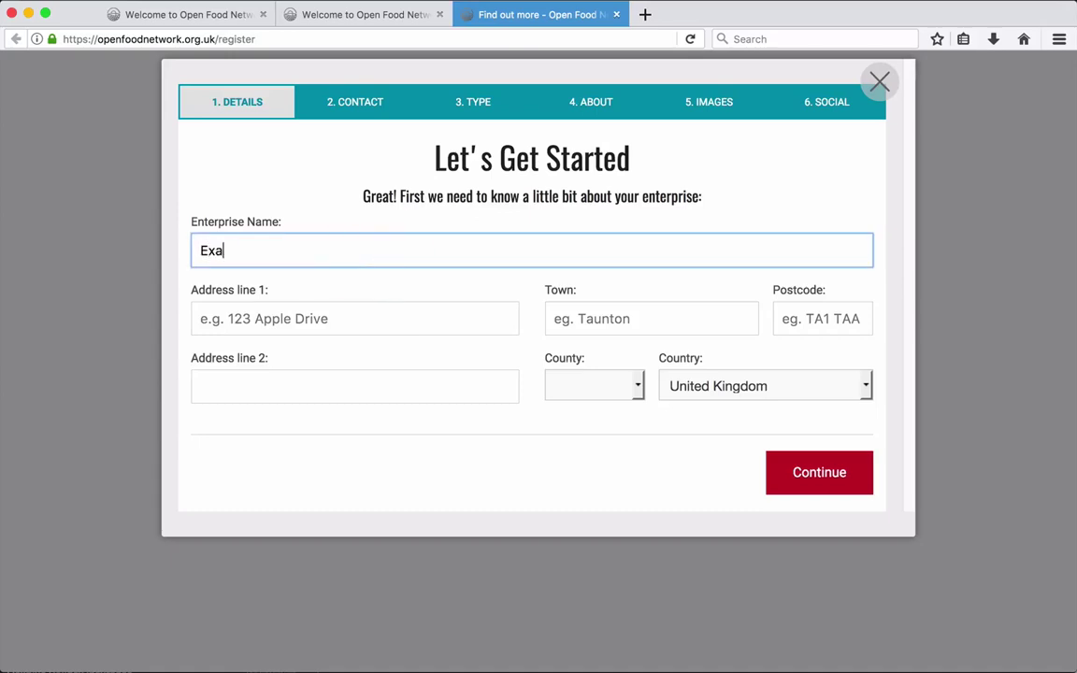
pyautogui.write('mple Enterprise')
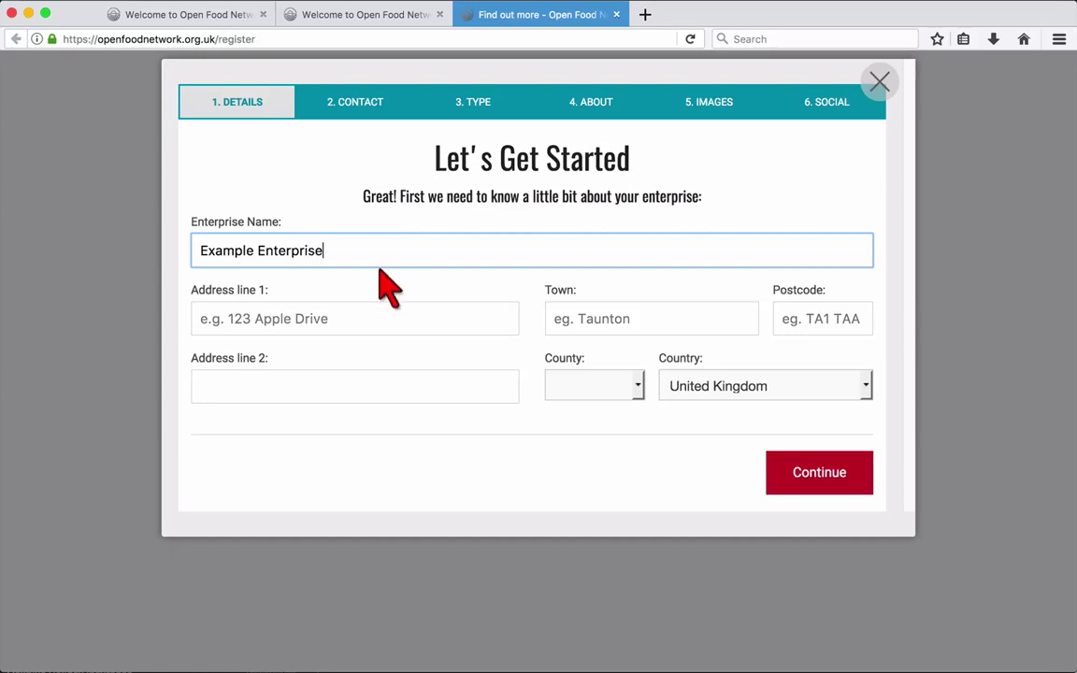
pyautogui.click(369, 320)
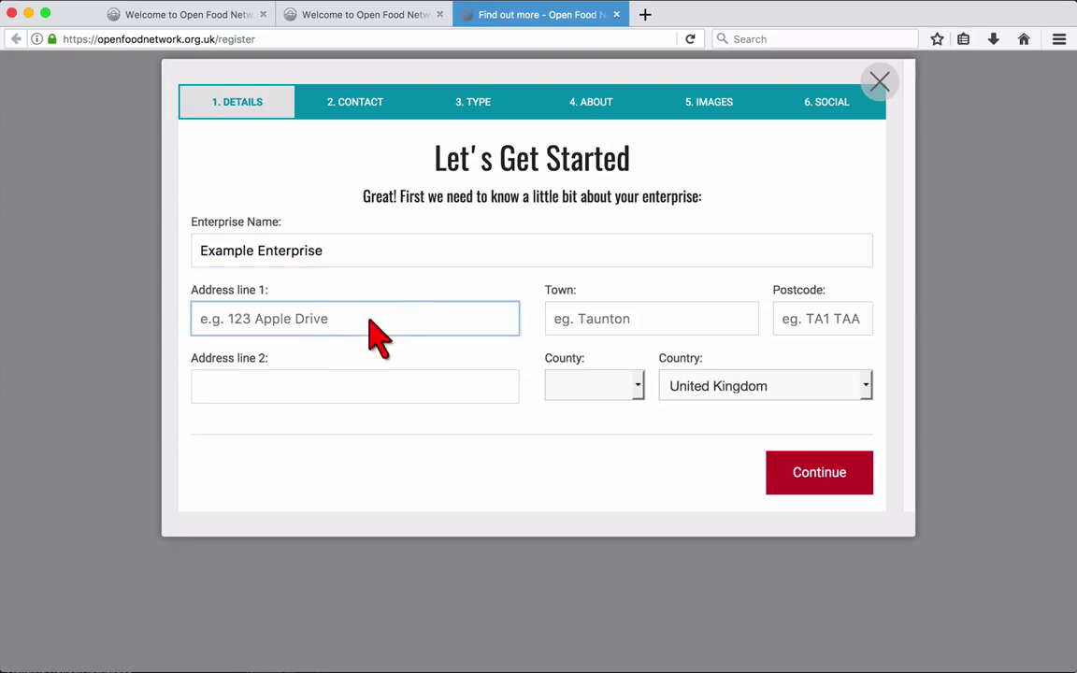
pyautogui.write('Burton ')
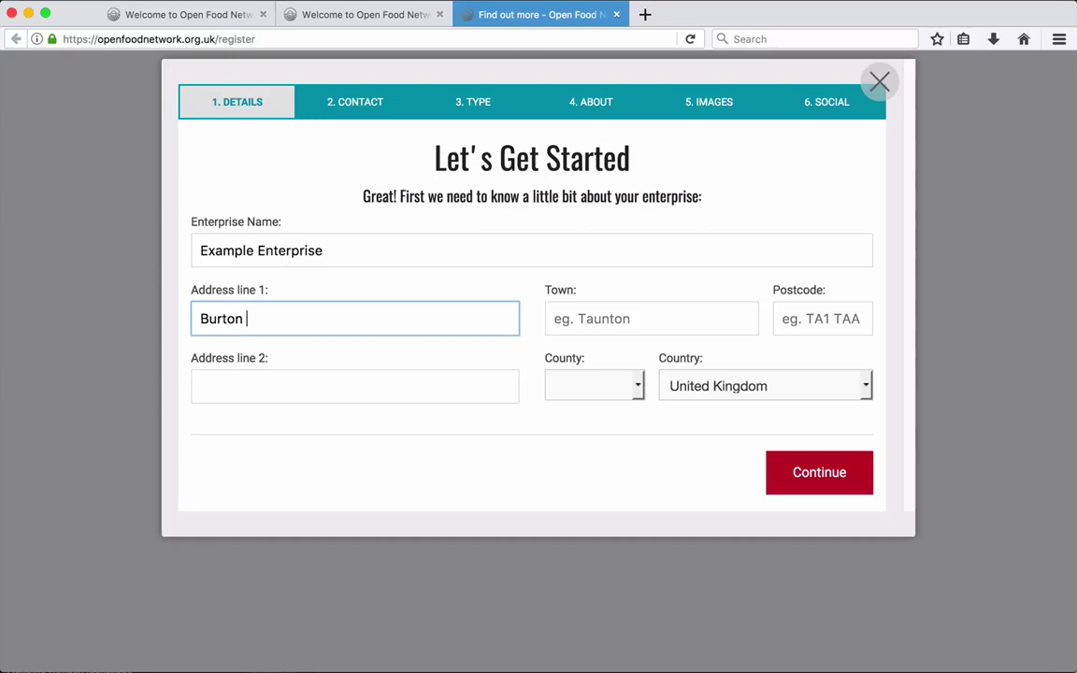
pyautogui.write('Road')
pyautogui.click(646, 322)
pyautogui.write('Manchester')
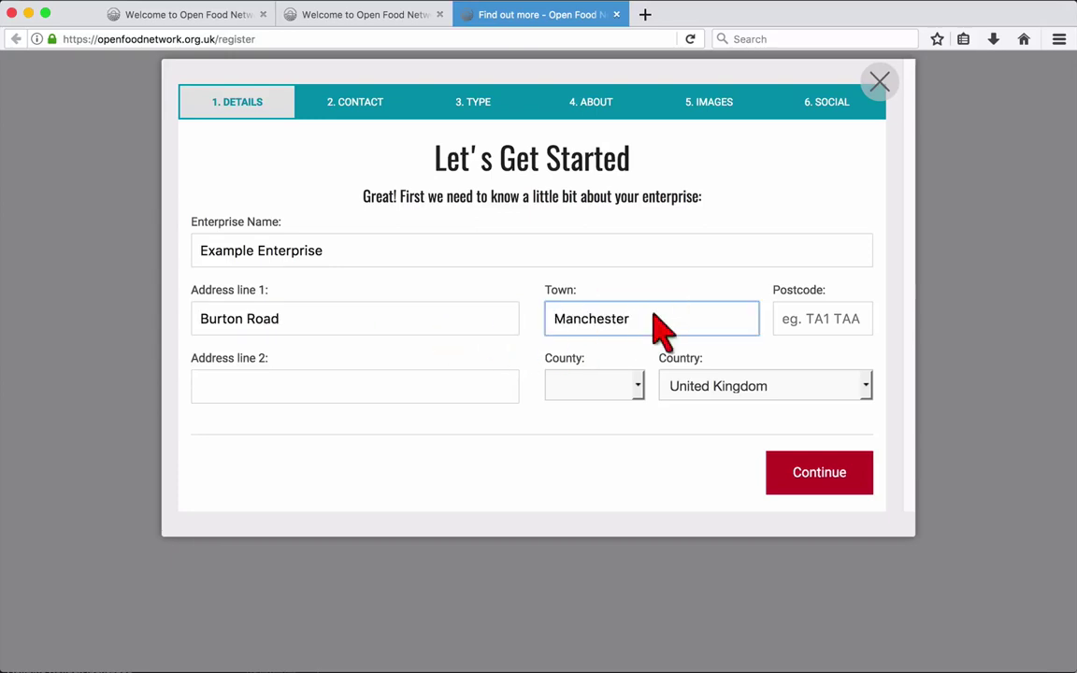
pyautogui.click(822, 322)
pyautogui.write('M202LW')
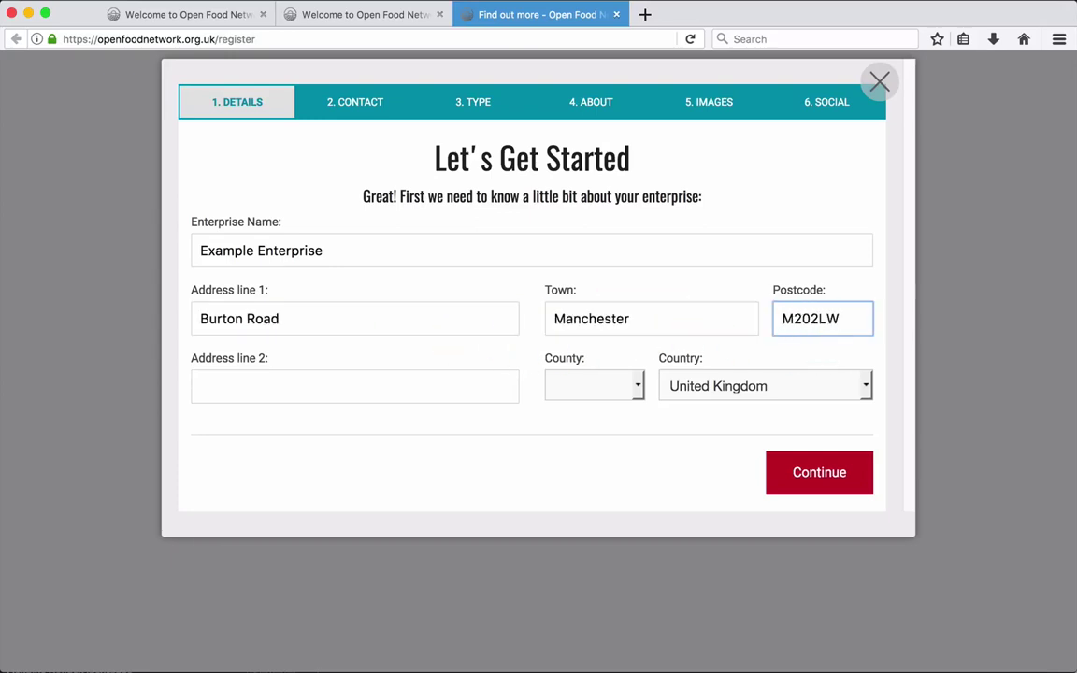
pyautogui.click(505, 393)
# Set the county to GMN, with United Kingdom as the country.
pyautogui.click(584, 388)
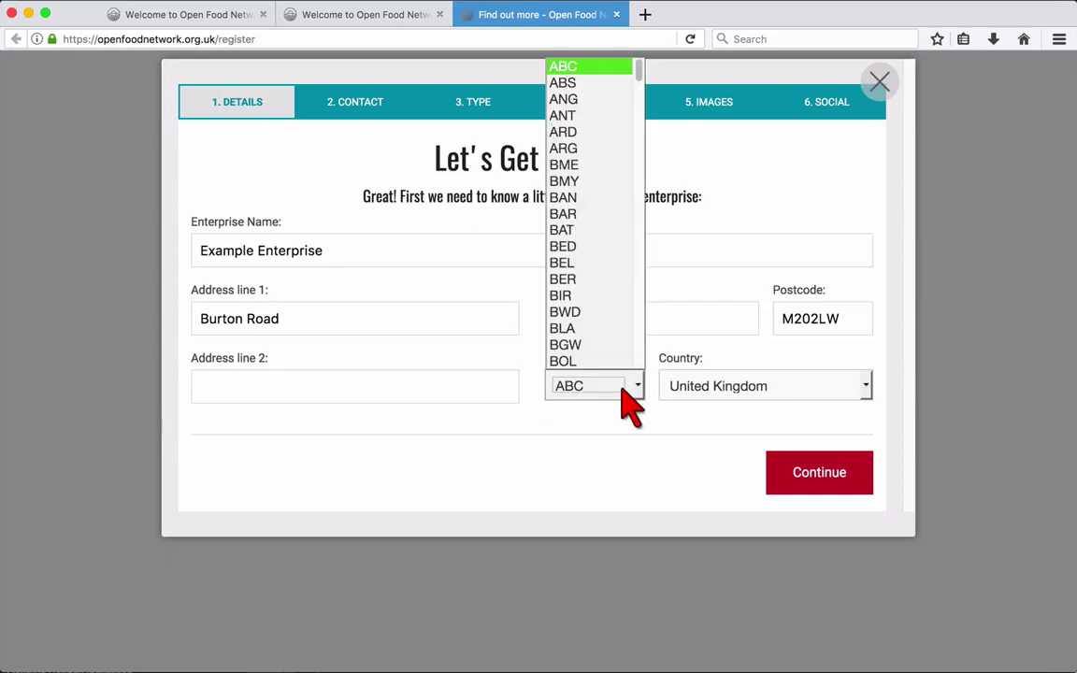
pyautogui.scroll(-5, 613, 281)
pyautogui.scroll(-2, 612, 281)
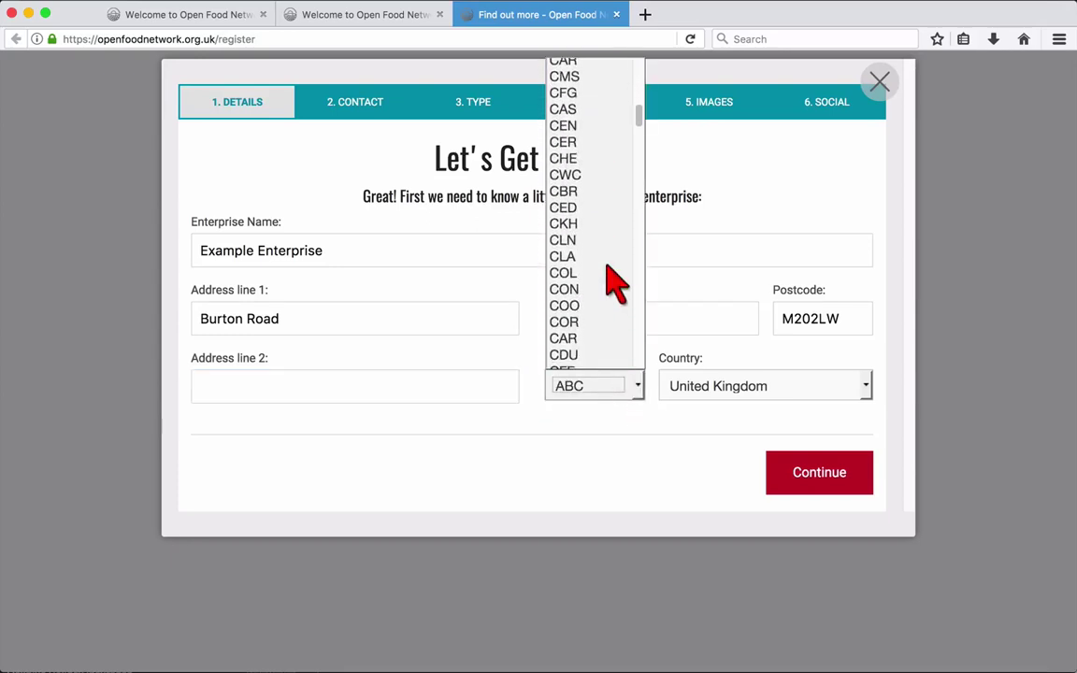
pyautogui.scroll(-5, 613, 281)
pyautogui.scroll(-2, 613, 281)
pyautogui.scroll(-3, 613, 281)
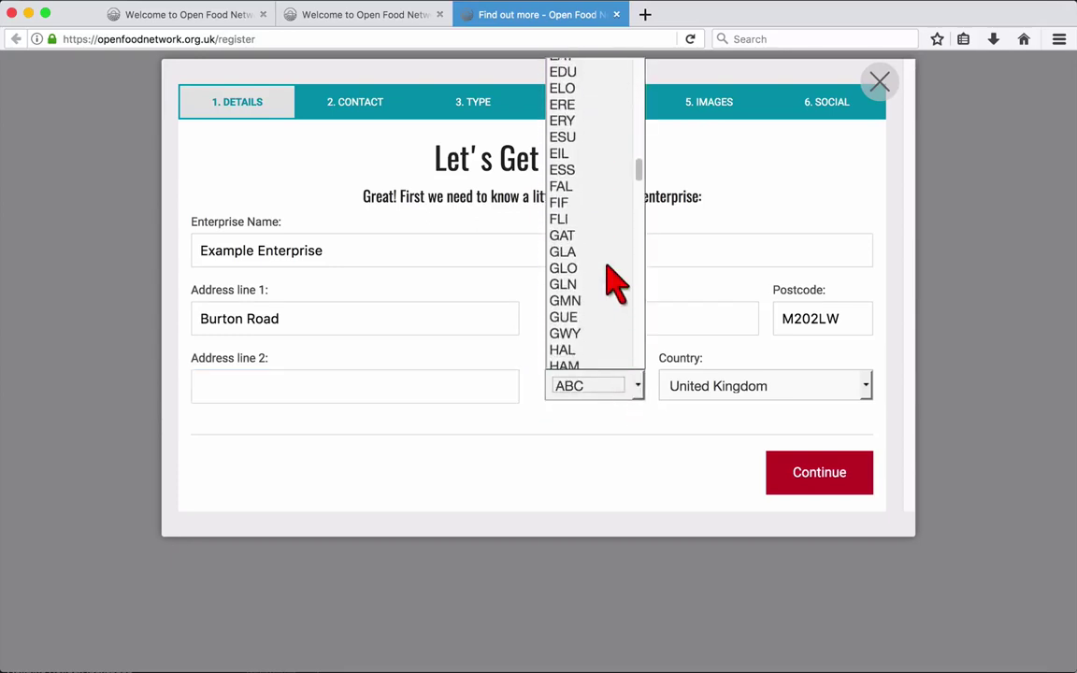
pyautogui.scroll(-1, 613, 281)
pyautogui.scroll(-1, 612, 280)
pyautogui.scroll(-1, 606, 266)
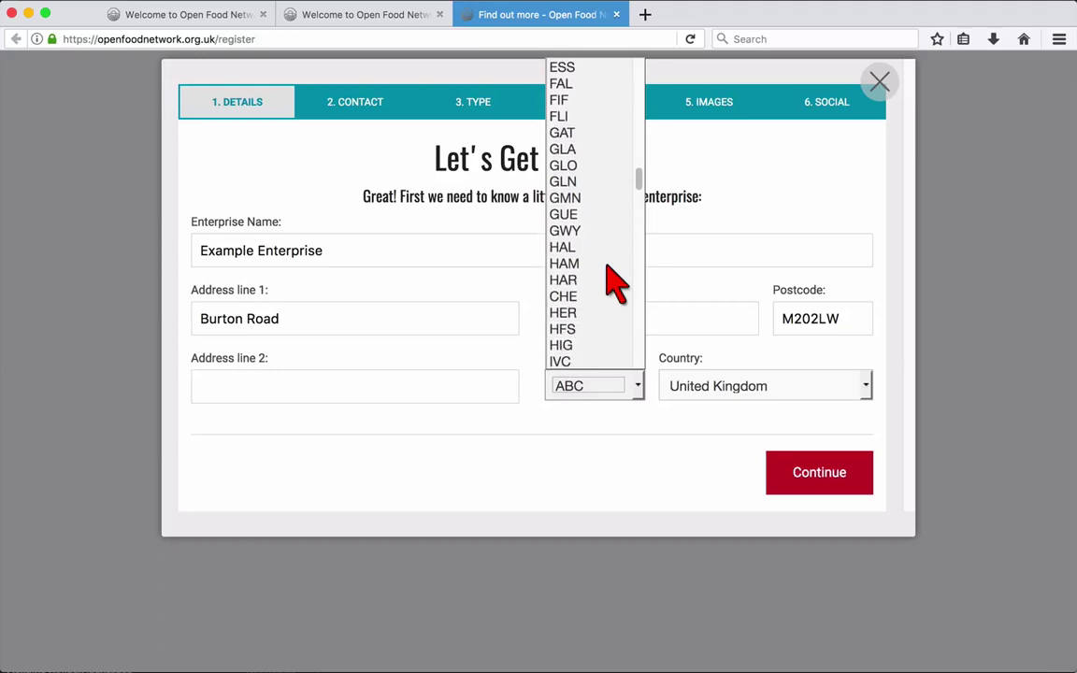
pyautogui.click(582, 198)
pyautogui.press('Tab')
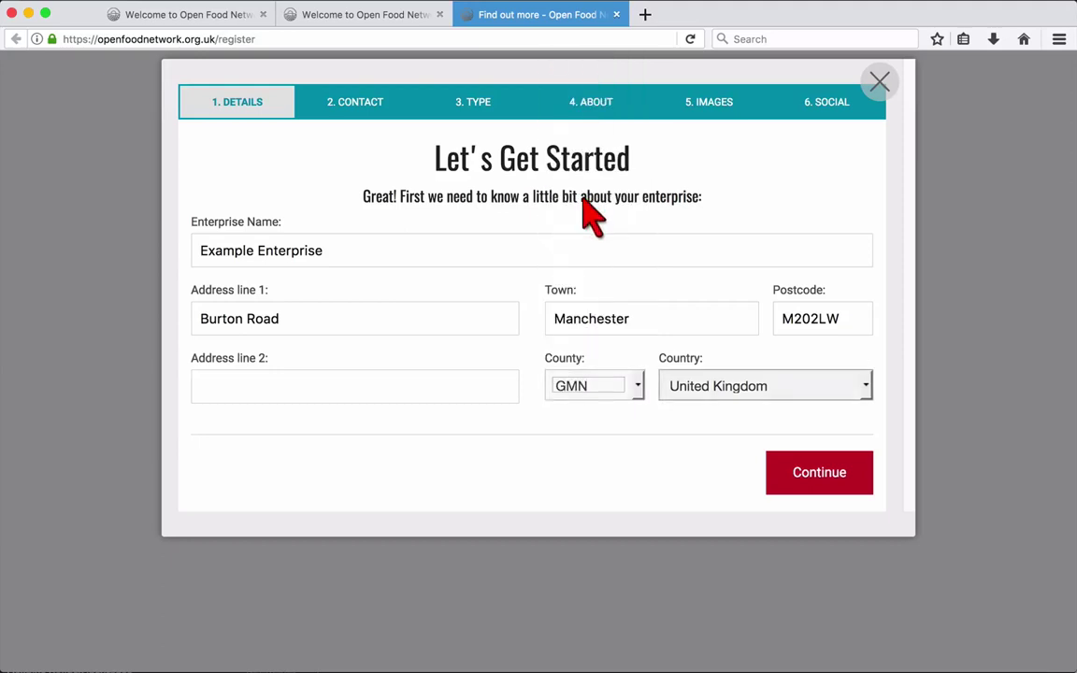
# Enter the primary contact's name on the contact step and proceed to enterprise type.
pyautogui.click(789, 486)
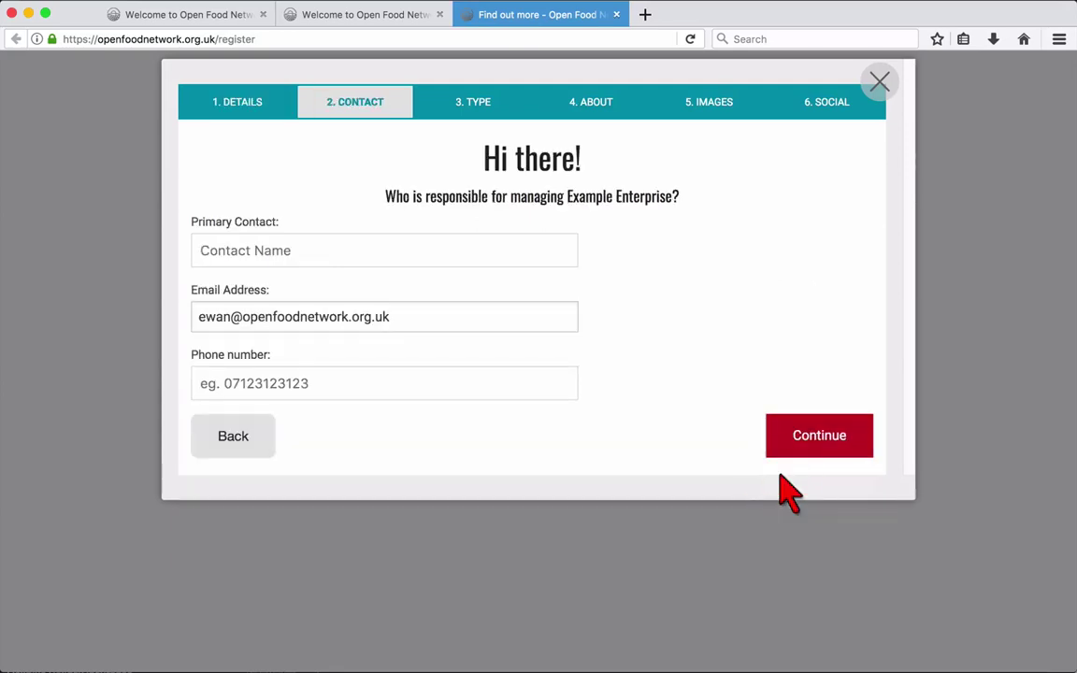
pyautogui.click(552, 260)
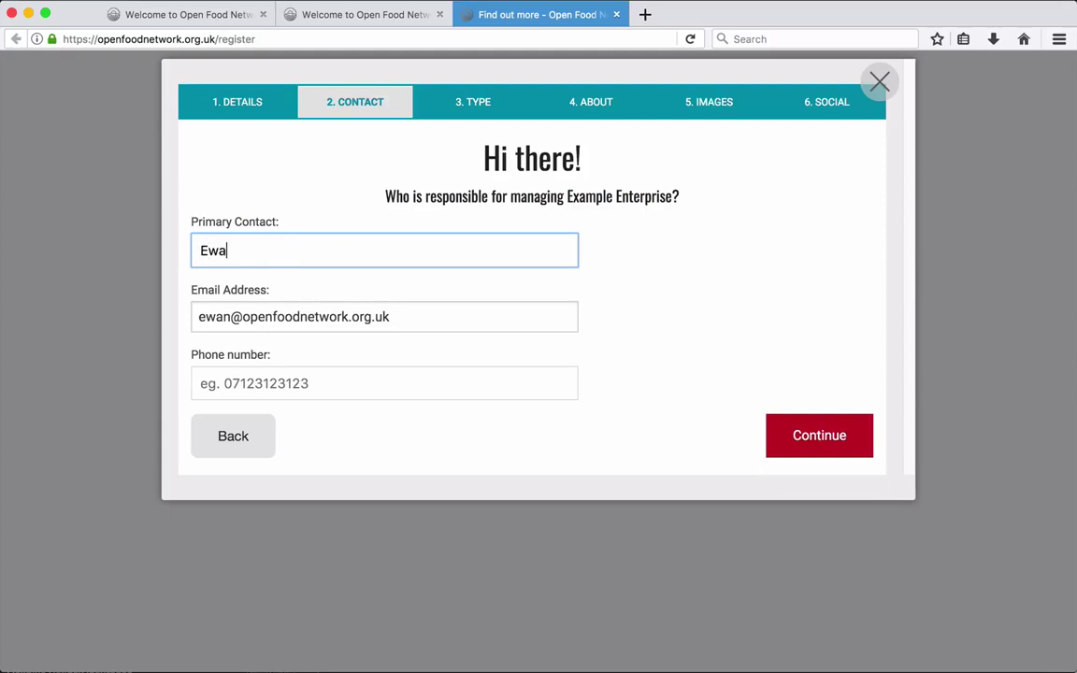
pyautogui.click(789, 444)
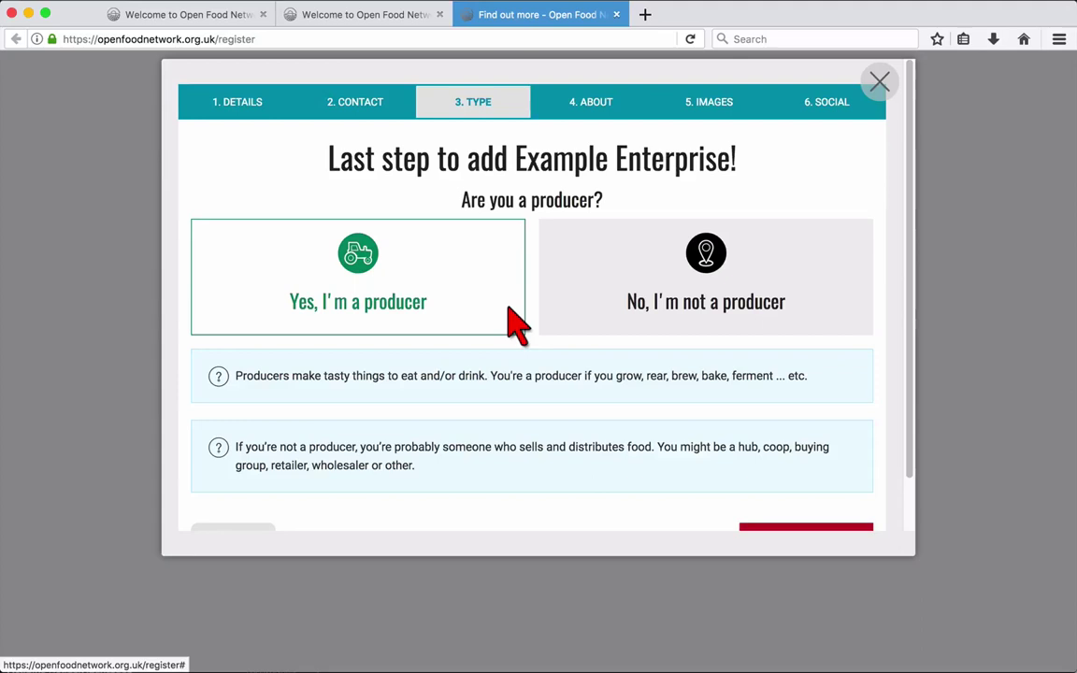
# Register Example Enterprise 1 as a producer and create its profile.
pyautogui.scroll(-1, 514, 322)
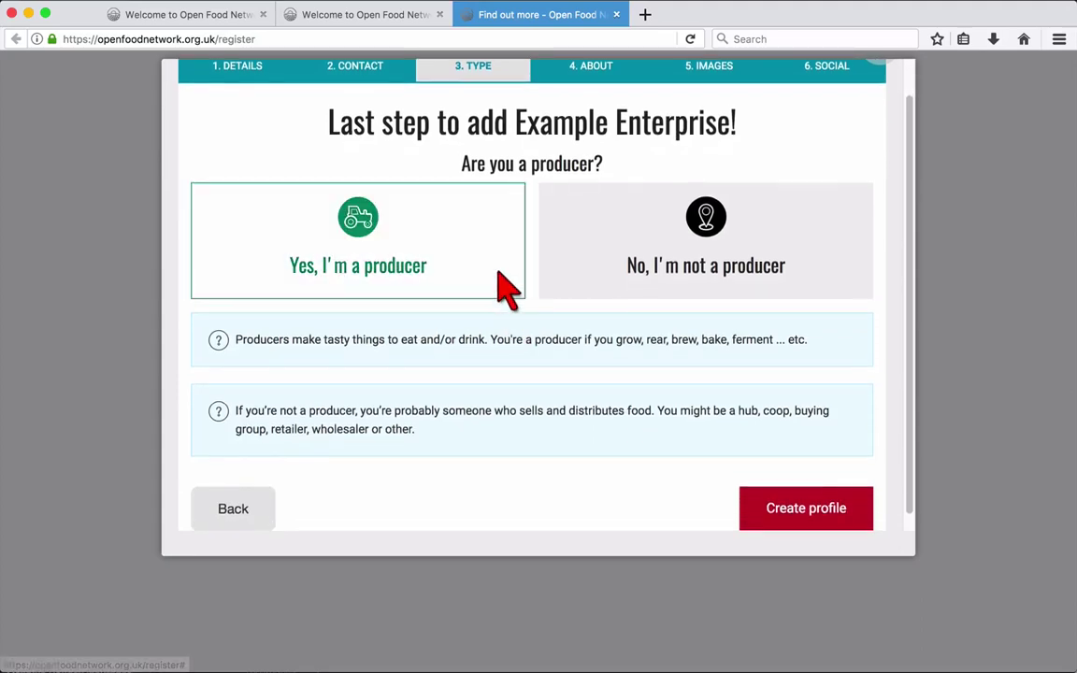
pyautogui.click(505, 285)
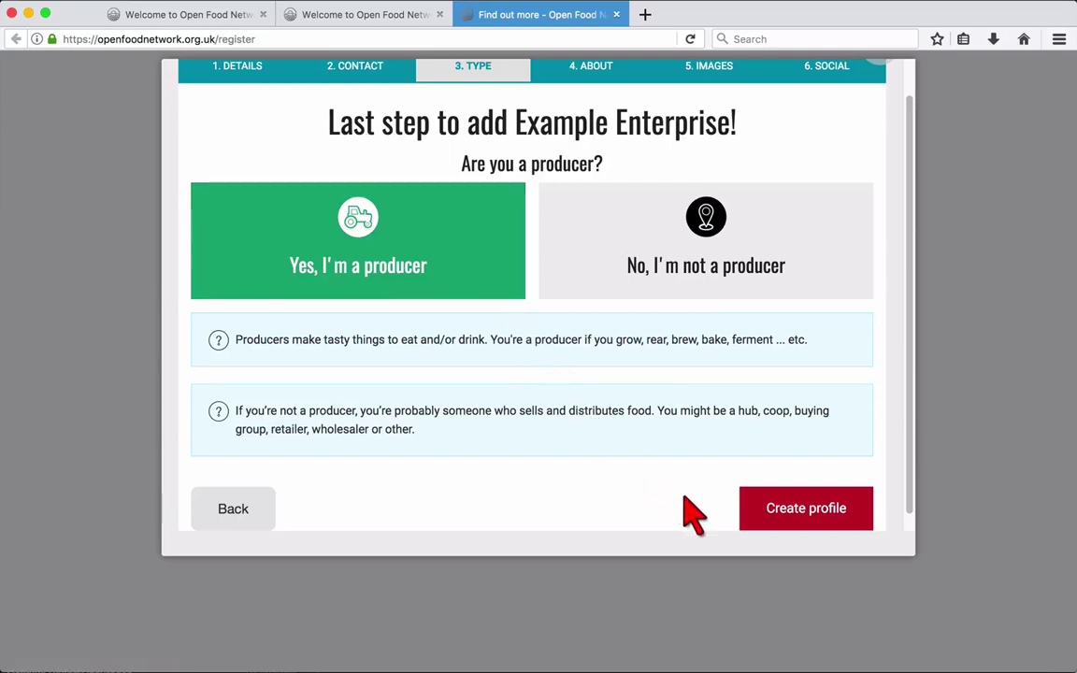
pyautogui.click(756, 512)
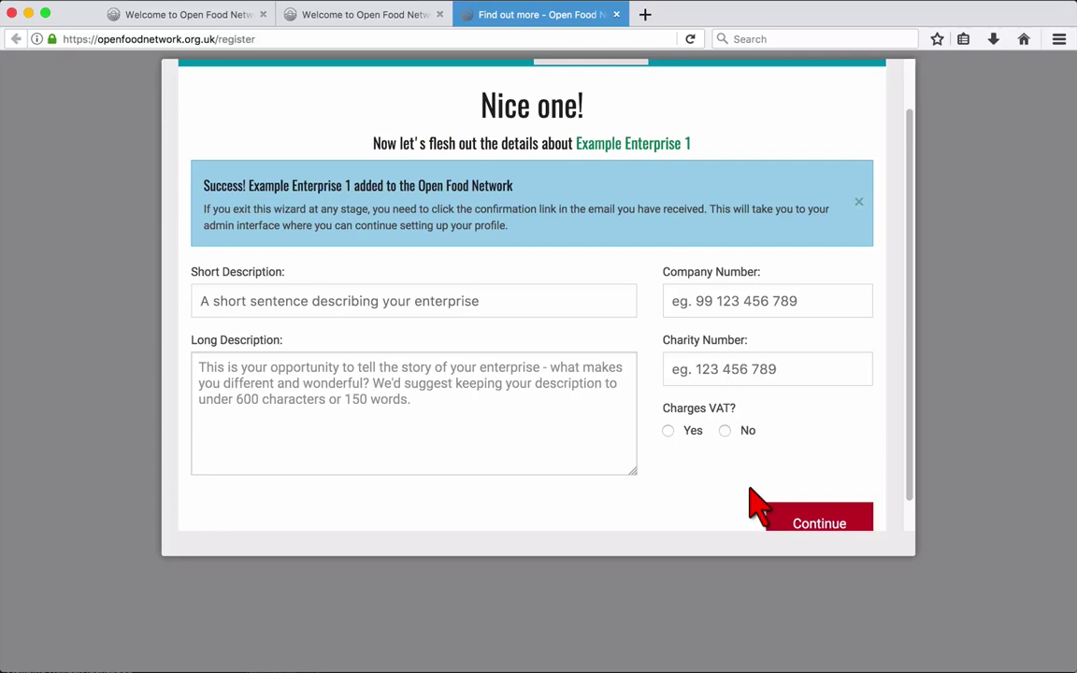
# Add short description 'An example enterprise for the OFN how-to guide', a long description, and VAT charged.
pyautogui.click(553, 308)
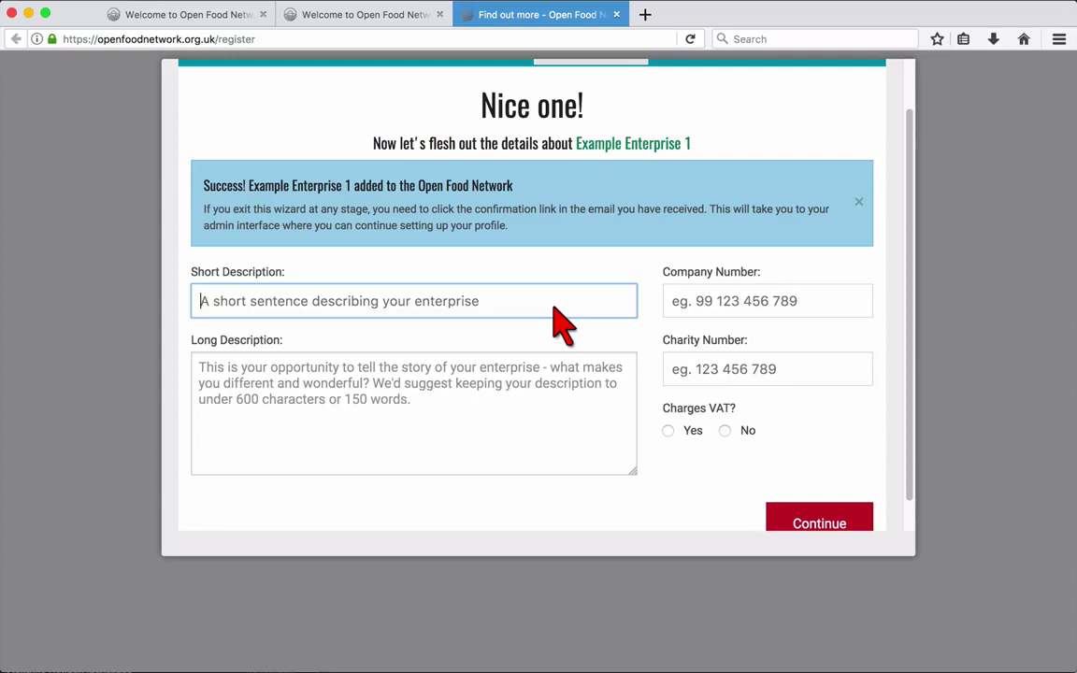
pyautogui.write('An example ent')
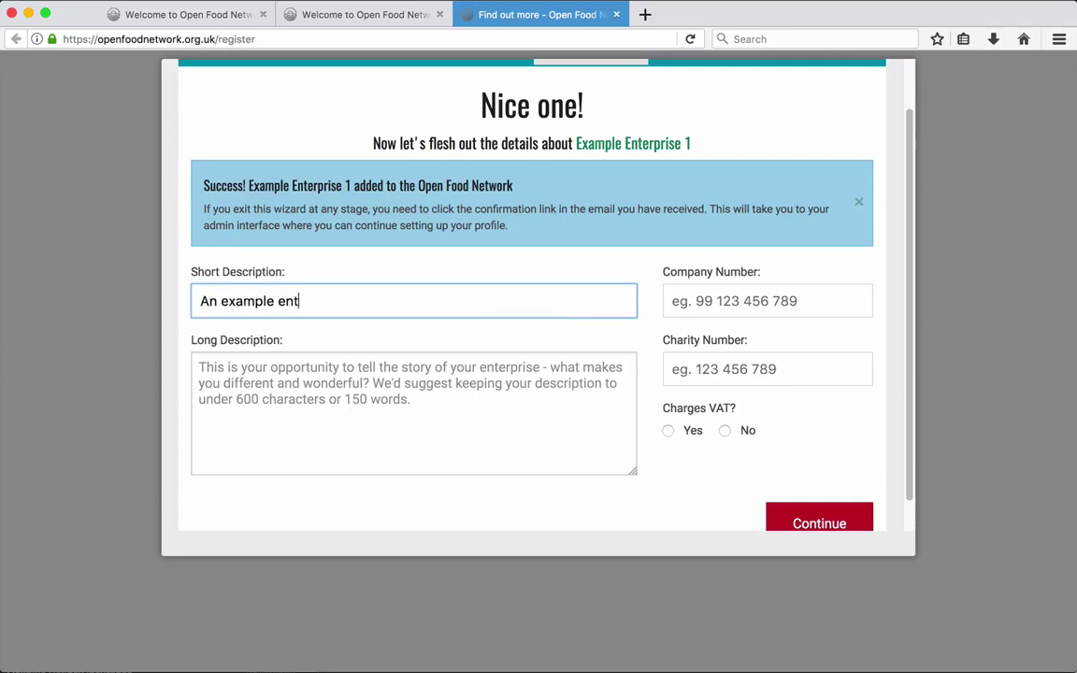
pyautogui.write('erprise for ')
pyautogui.write('the OFN h')
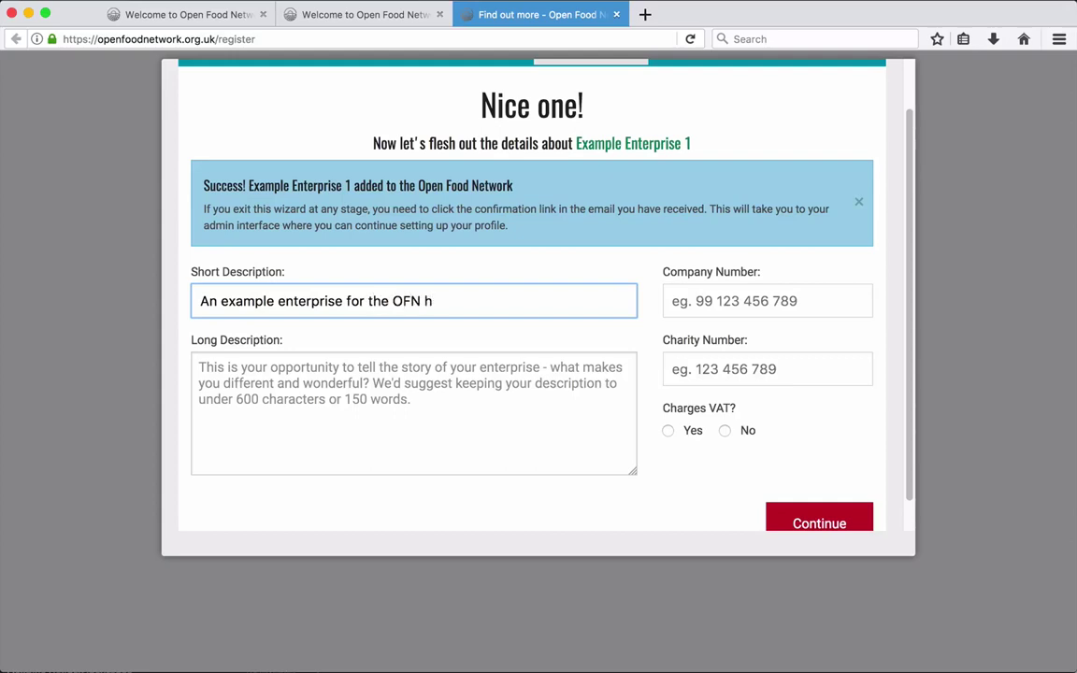
pyautogui.write('ow-to gu')
pyautogui.write('ide!')
pyautogui.click(540, 411)
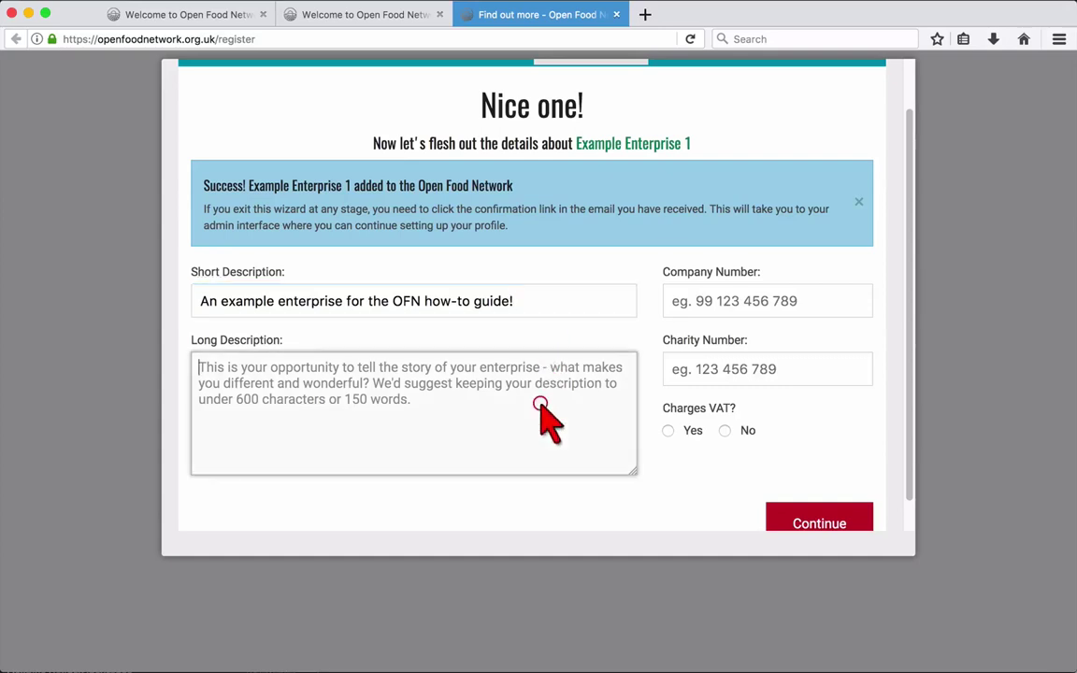
pyautogui.write("This is where we'll wri")
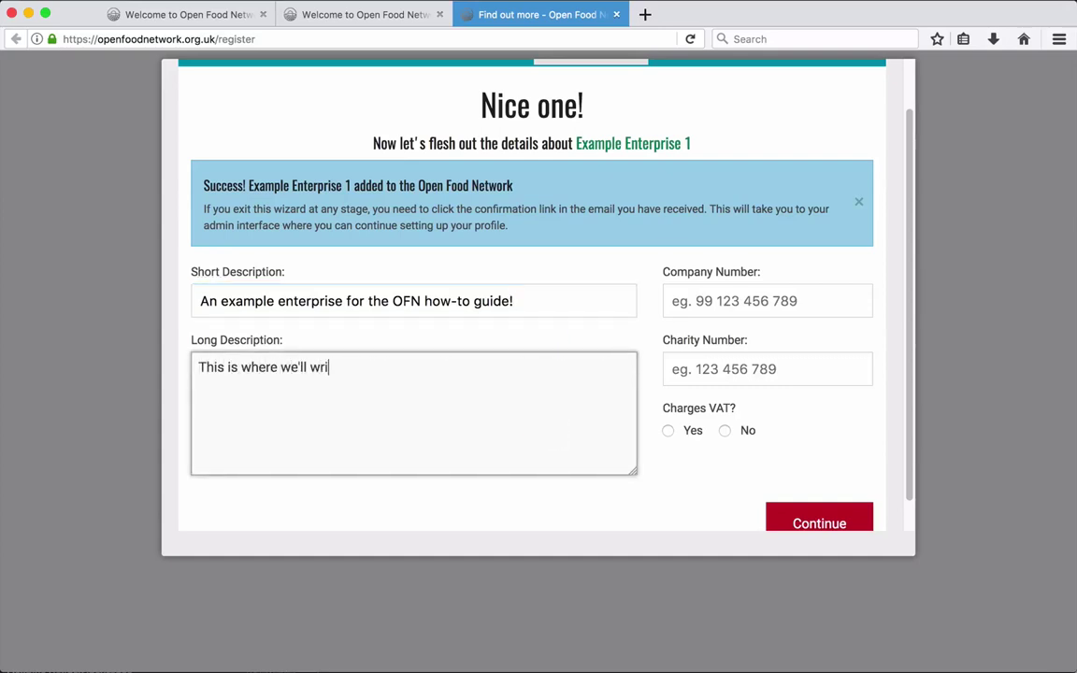
pyautogui.write('te a bit more')
pyautogui.click(812, 307)
pyautogui.click(816, 372)
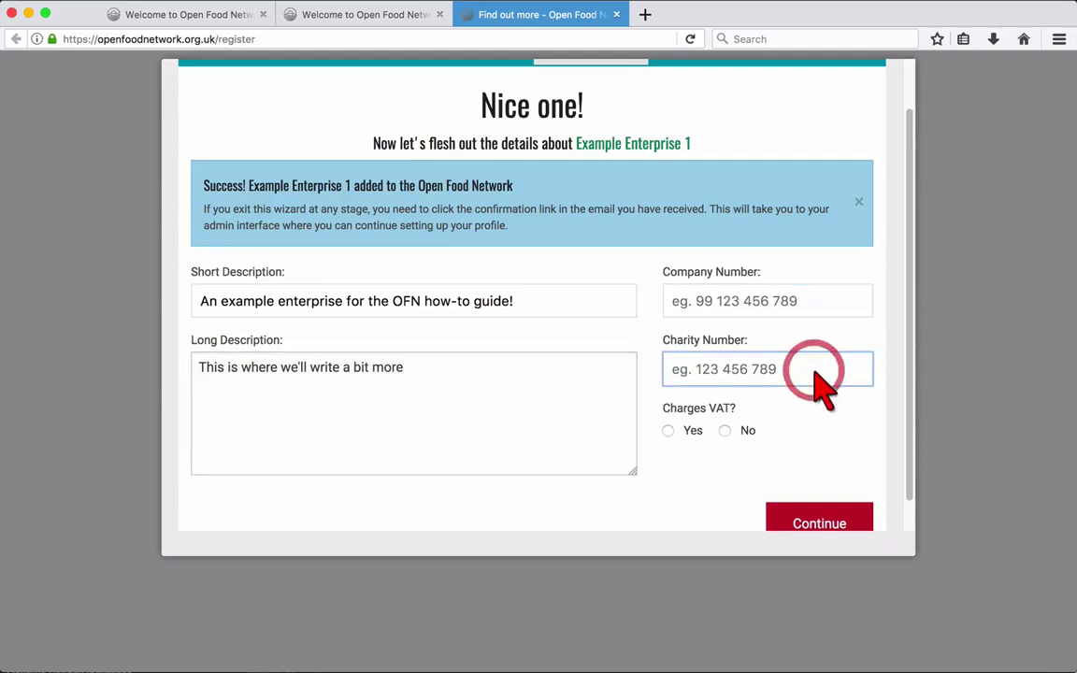
pyautogui.click(669, 432)
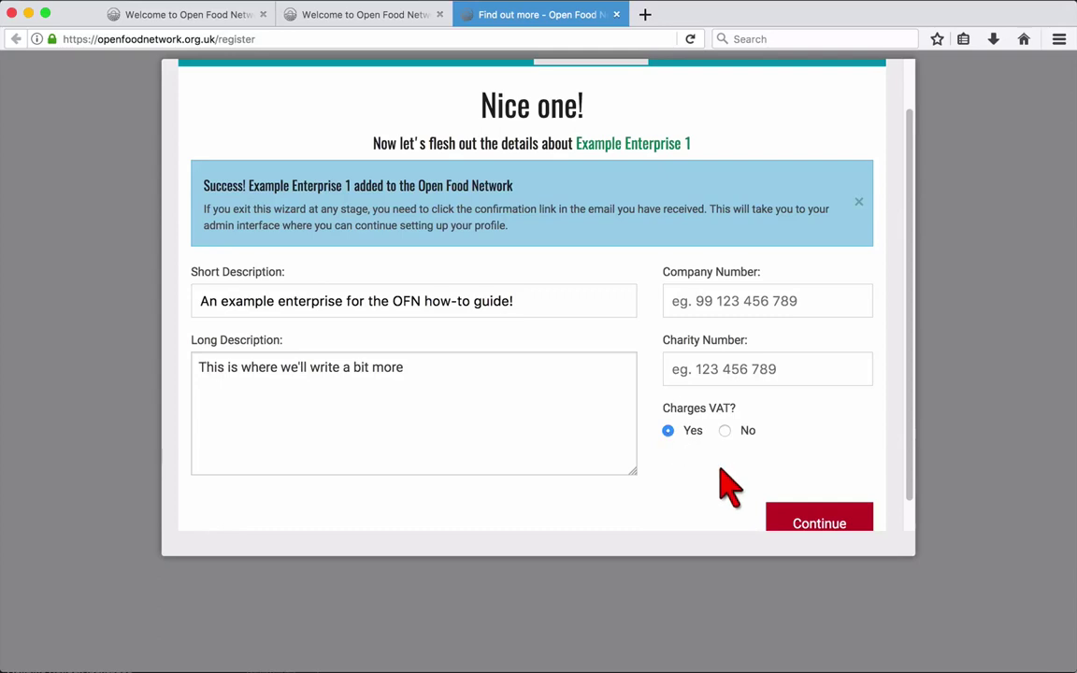
pyautogui.scroll(-1, 737, 490)
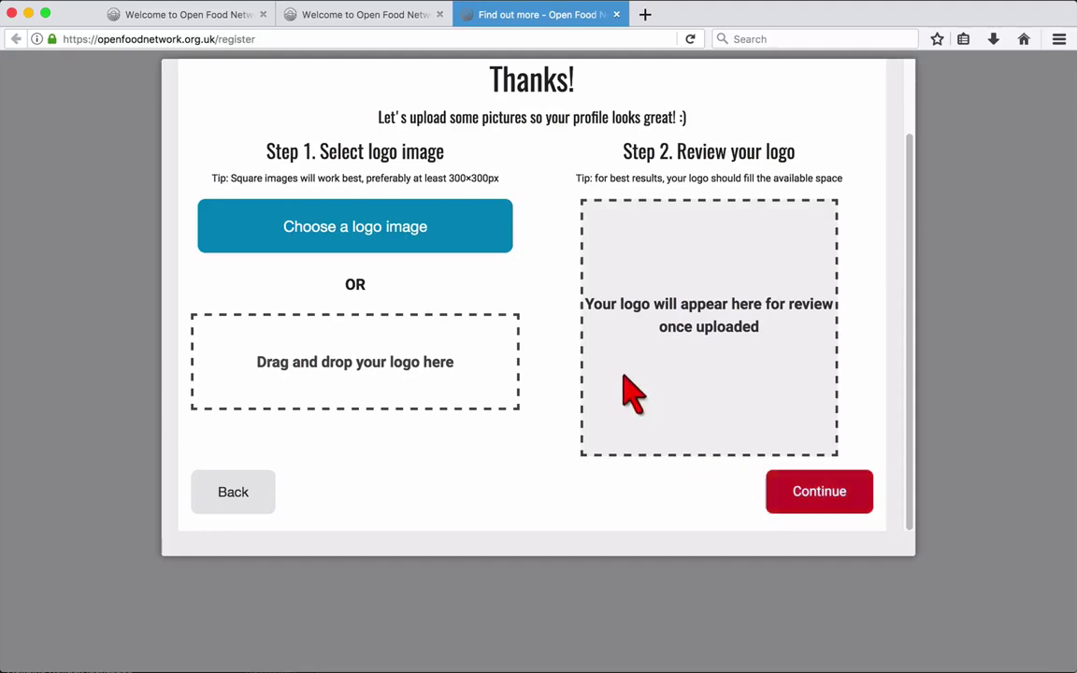
# Upload logo-300.jpg as the enterprise logo and continue.
pyautogui.click(467, 232)
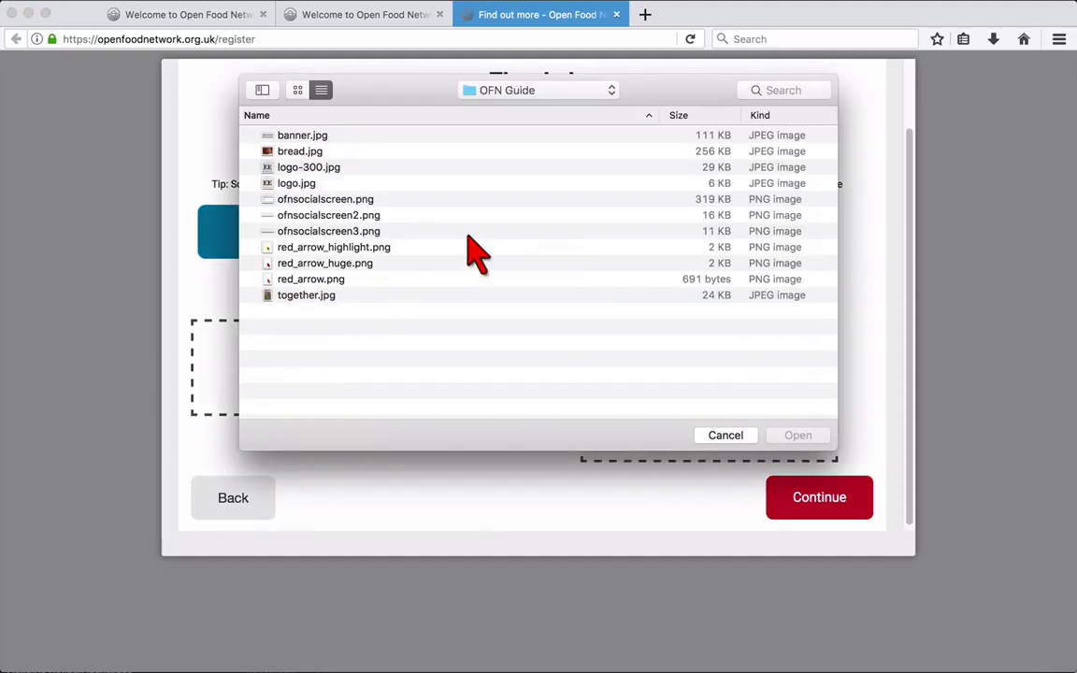
pyautogui.click(313, 168)
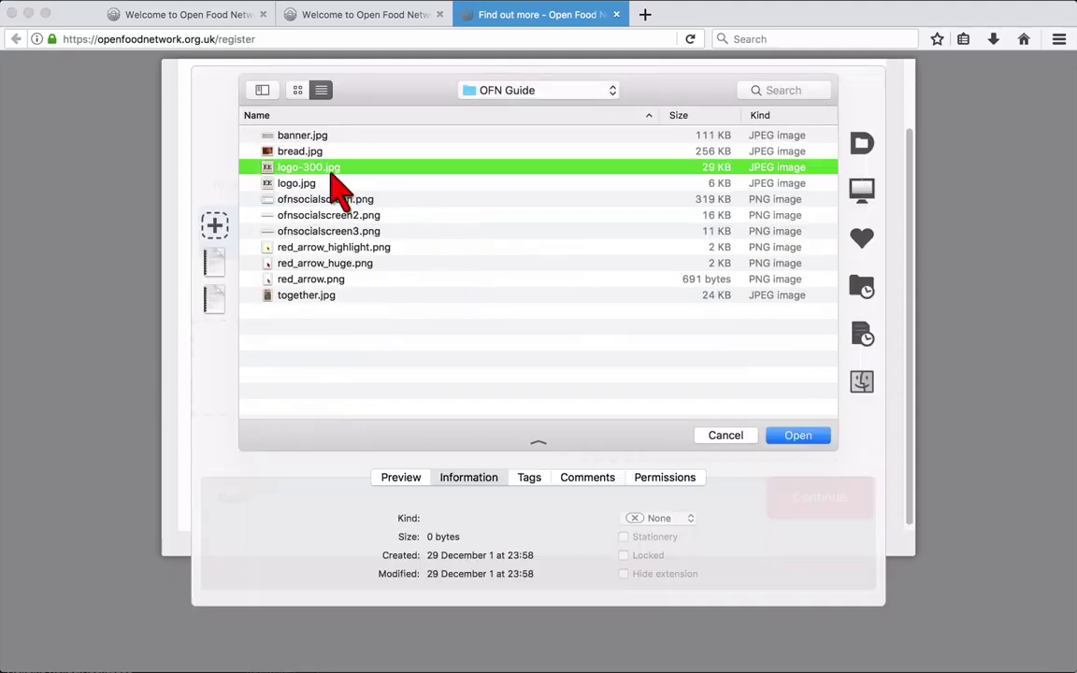
pyautogui.click(776, 437)
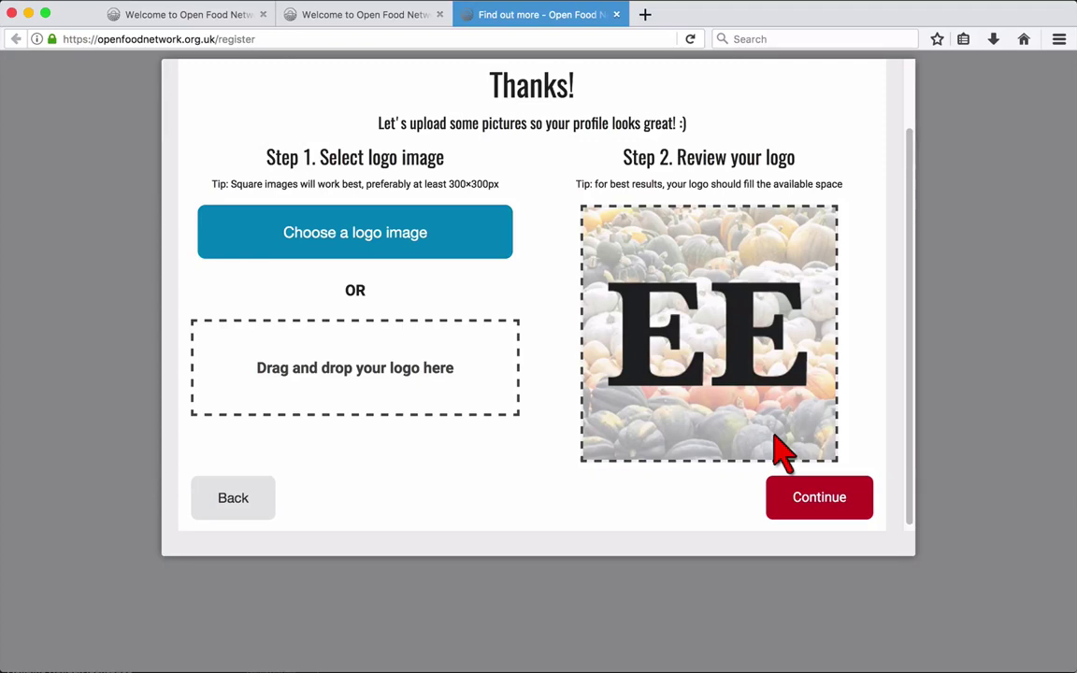
pyautogui.click(794, 511)
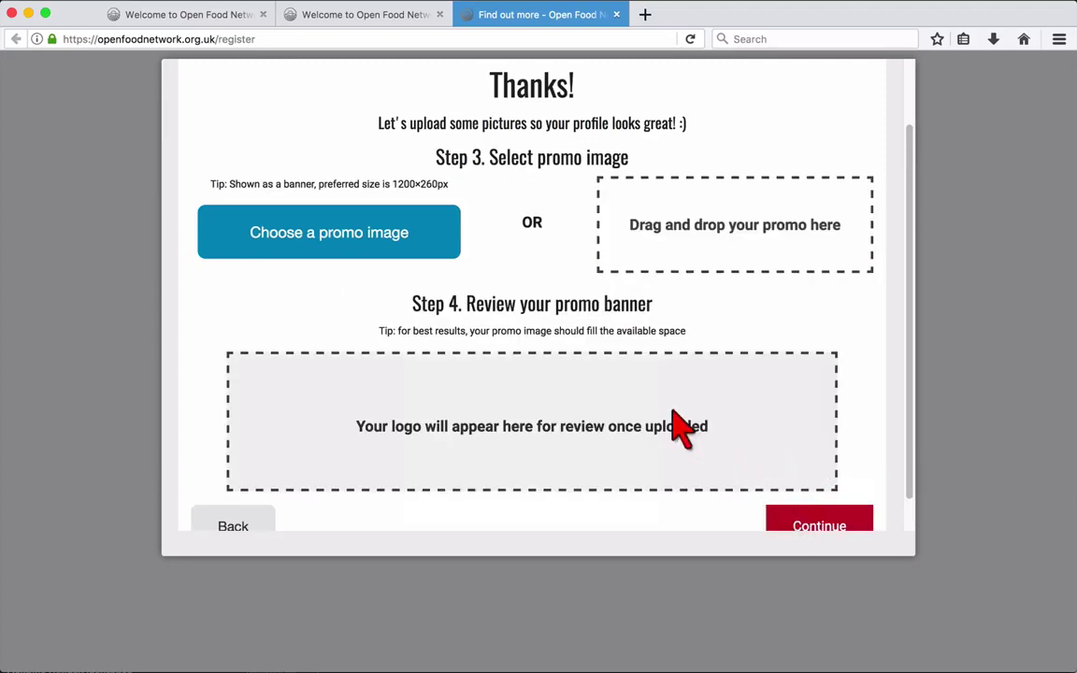
# Upload banner.jpg as the promo banner and continue.
pyautogui.click(450, 237)
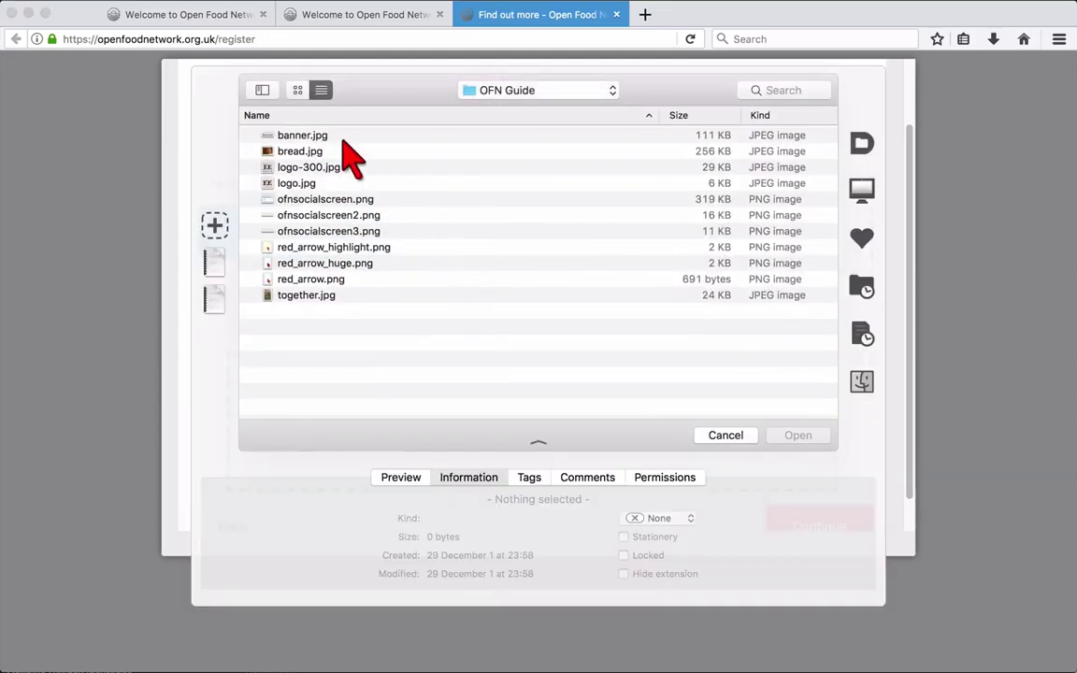
pyautogui.click(314, 136)
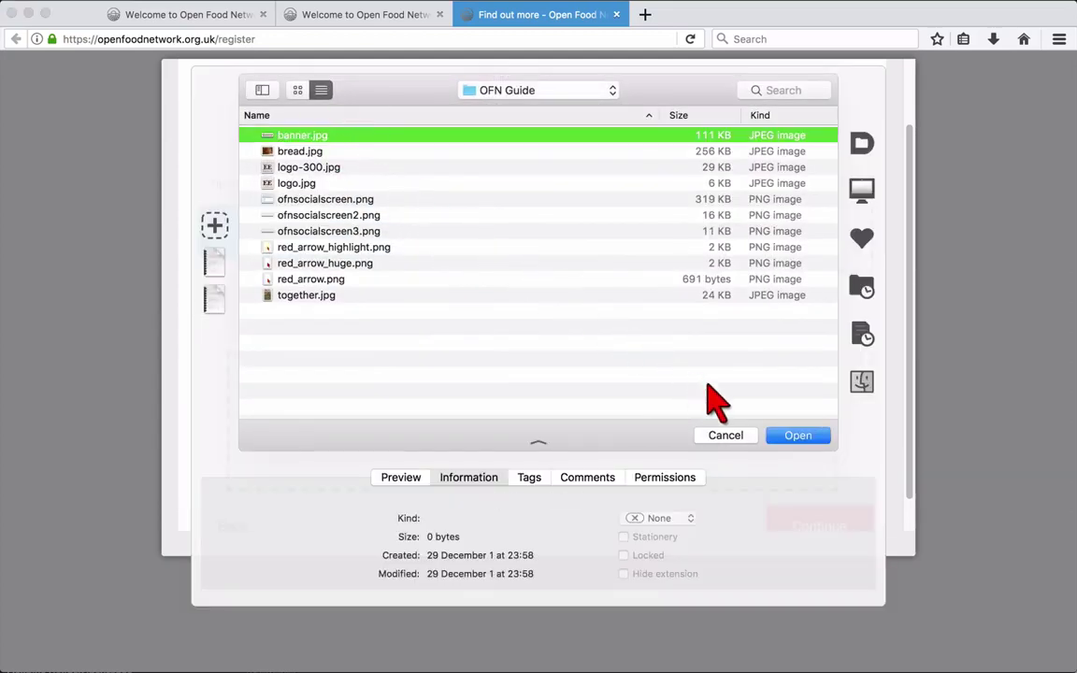
pyautogui.click(778, 436)
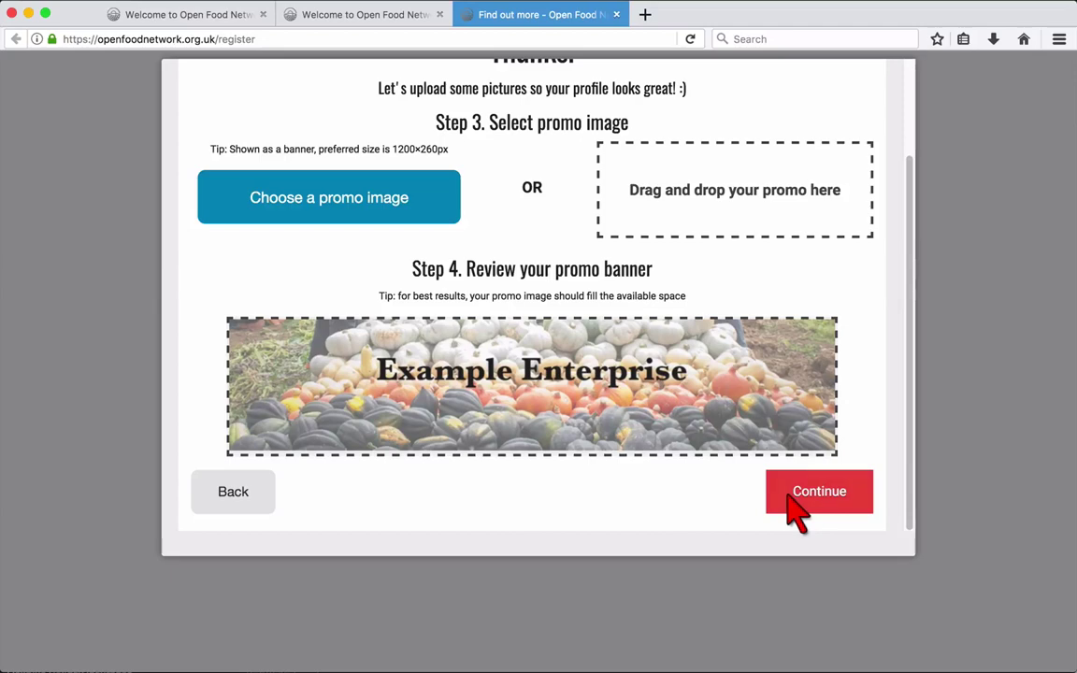
pyautogui.click(786, 499)
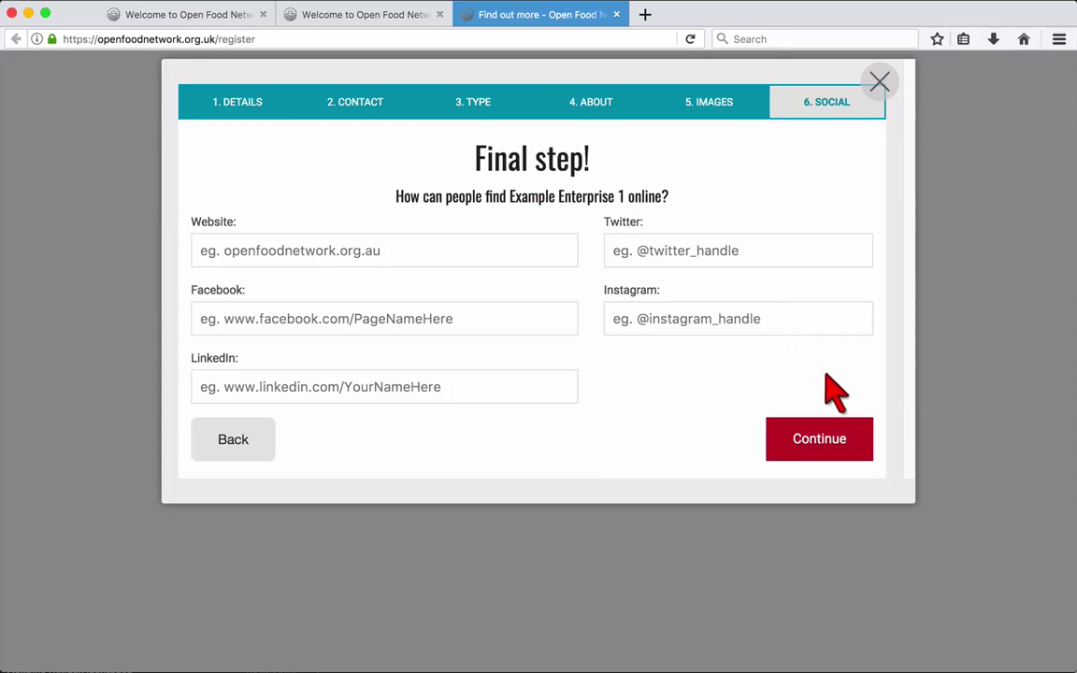
# Submit the social links step with every field blank to finish registration.
pyautogui.click(858, 443)
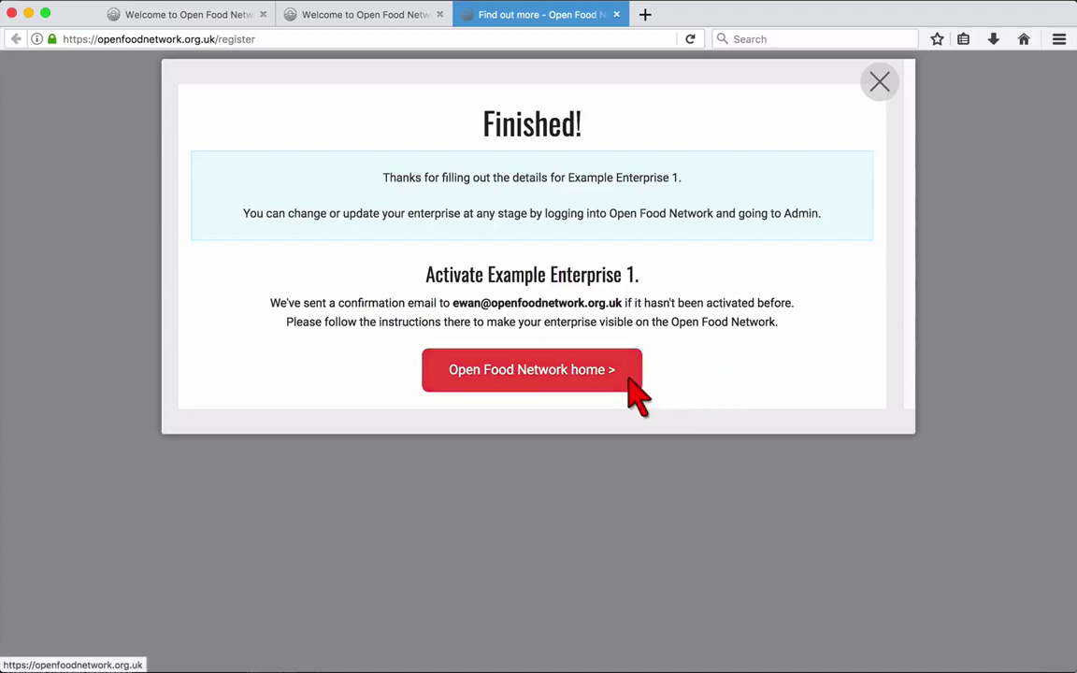
# From the Finished screen, go to the Open Food Network home page.
pyautogui.click(633, 384)
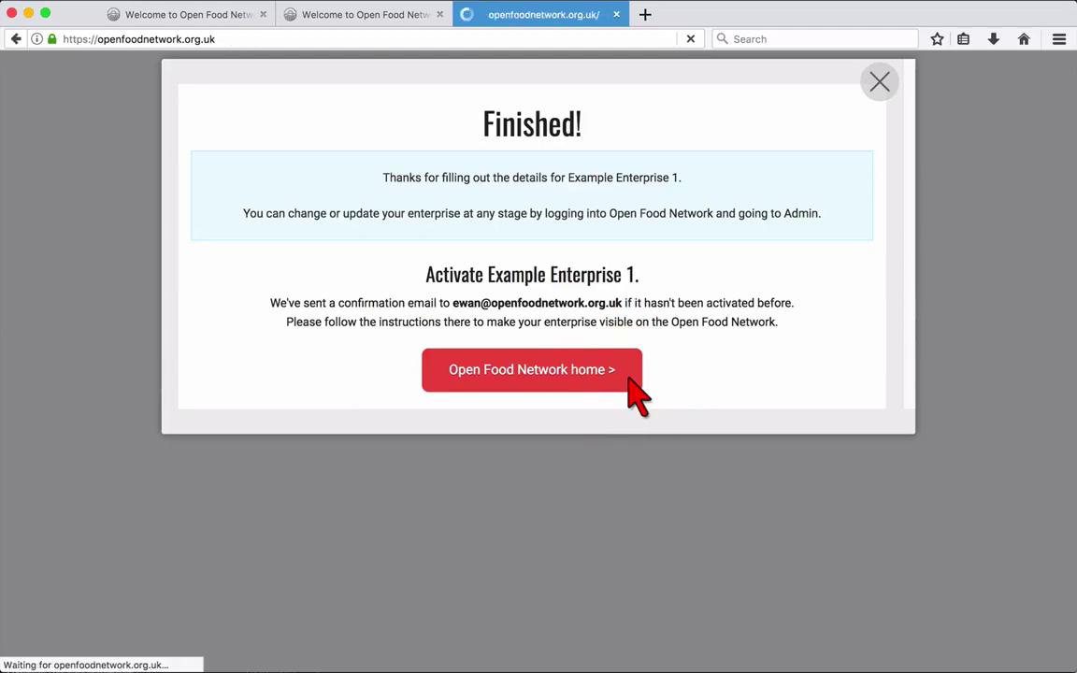